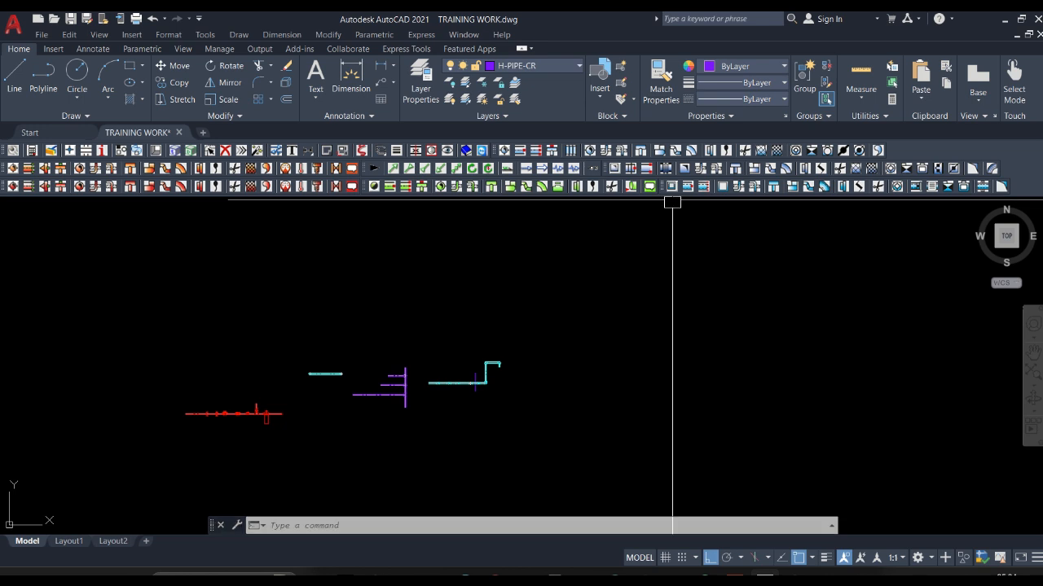
Examine the existing cyan pipe run with its elbows and fittings and the neighbouring purple branch pipes.
mouse_move(463, 377)
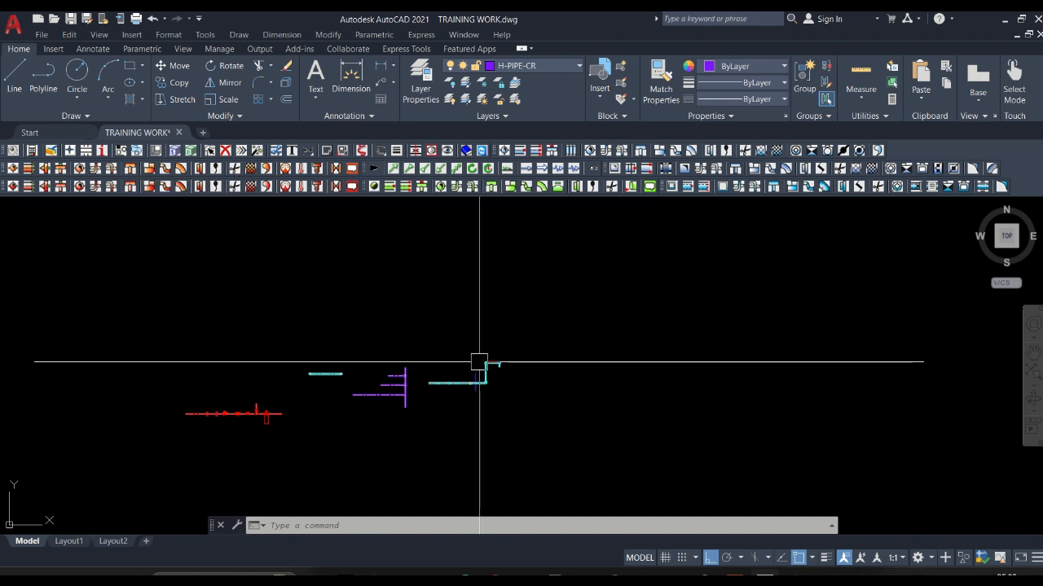
scroll(307, 399, "down", 6)
scroll(342, 359, "up", 9)
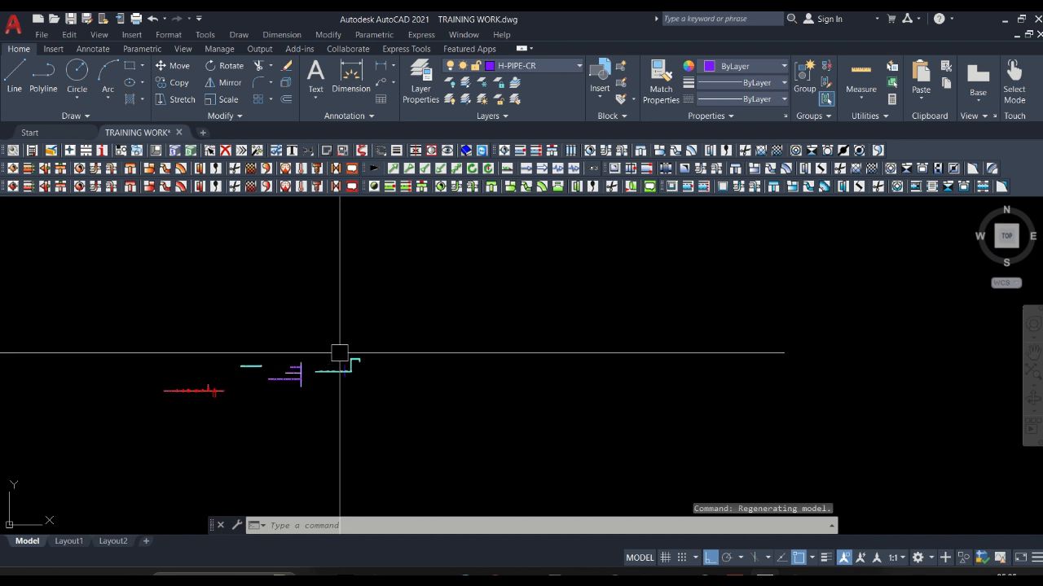
scroll(342, 362, "down", 3)
scroll(343, 366, "down", 3)
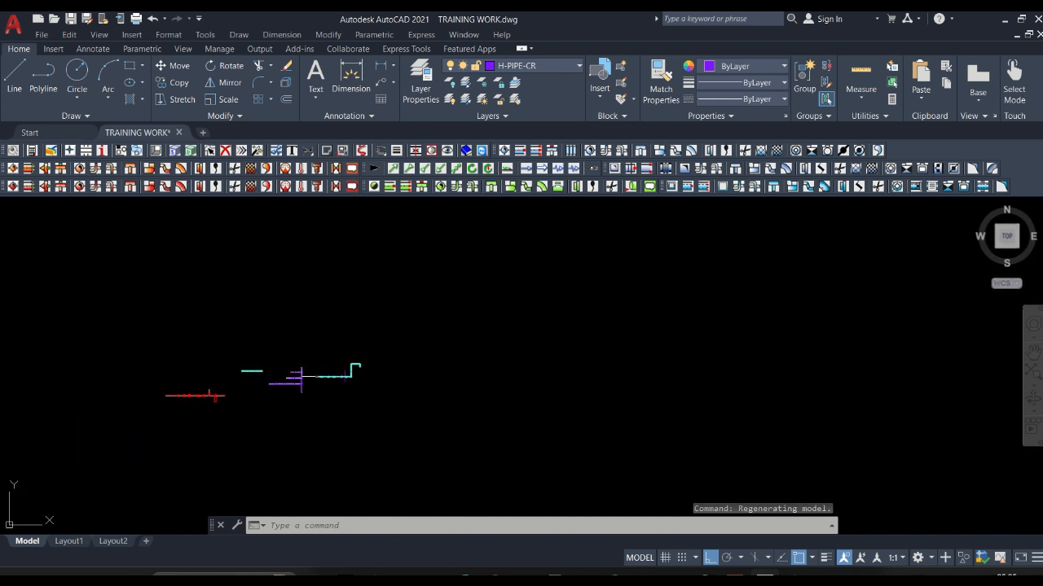
scroll(295, 385, "up", 6)
scroll(410, 342, "up", 5)
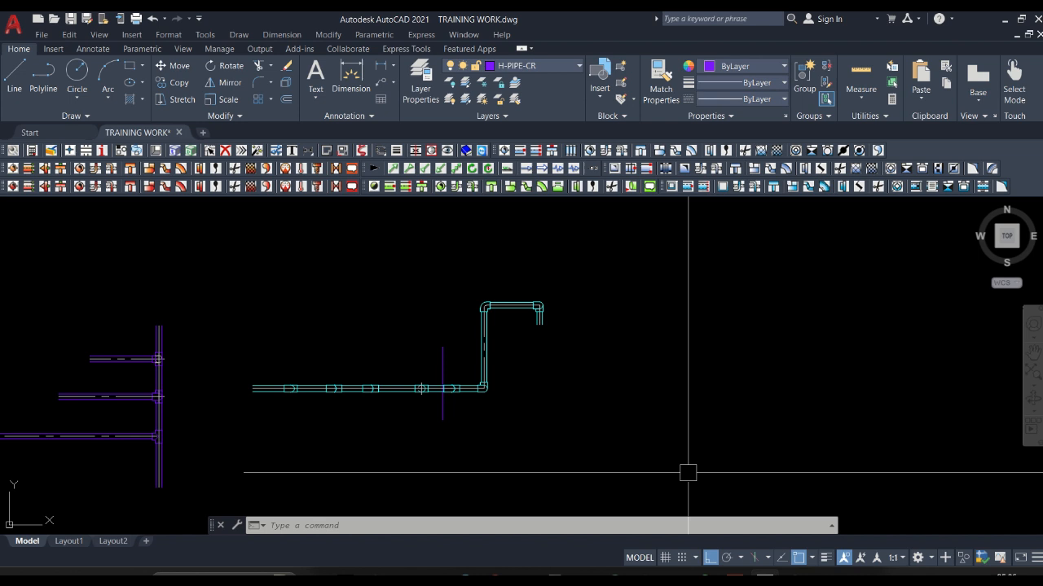
scroll(97, 377, "down", 4)
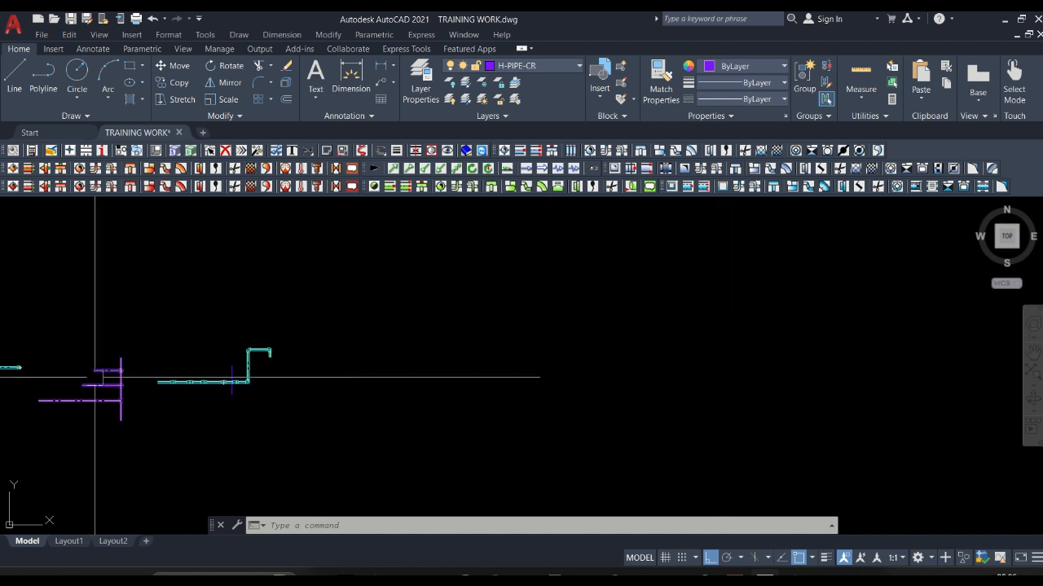
scroll(387, 394, "up", 2)
scroll(103, 321, "up", 6)
scroll(326, 335, "up", 2)
scroll(401, 355, "down", 2)
scroll(403, 351, "down", 2)
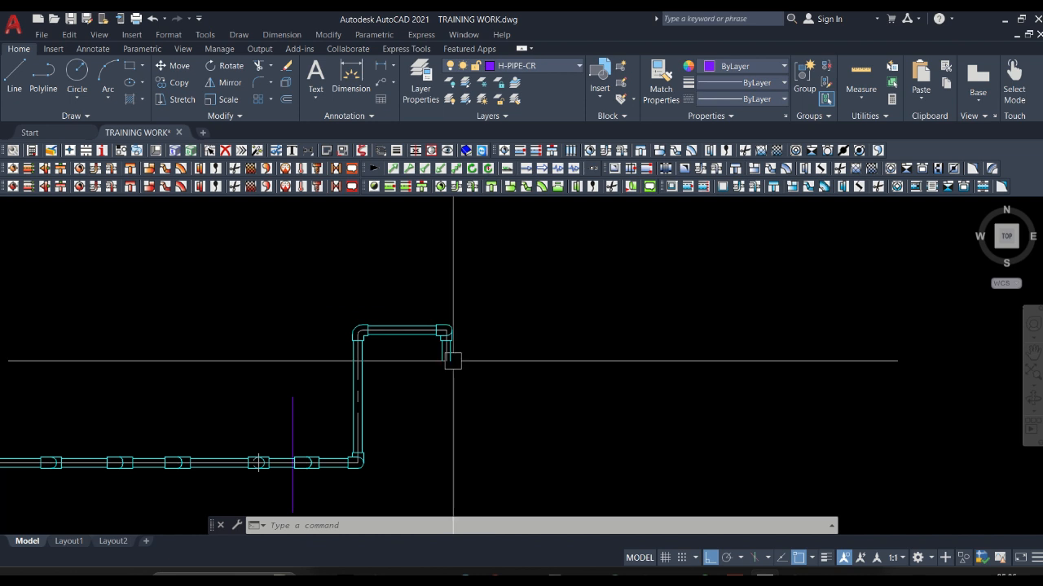
scroll(485, 351, "up", 2)
scroll(352, 231, "down", 2)
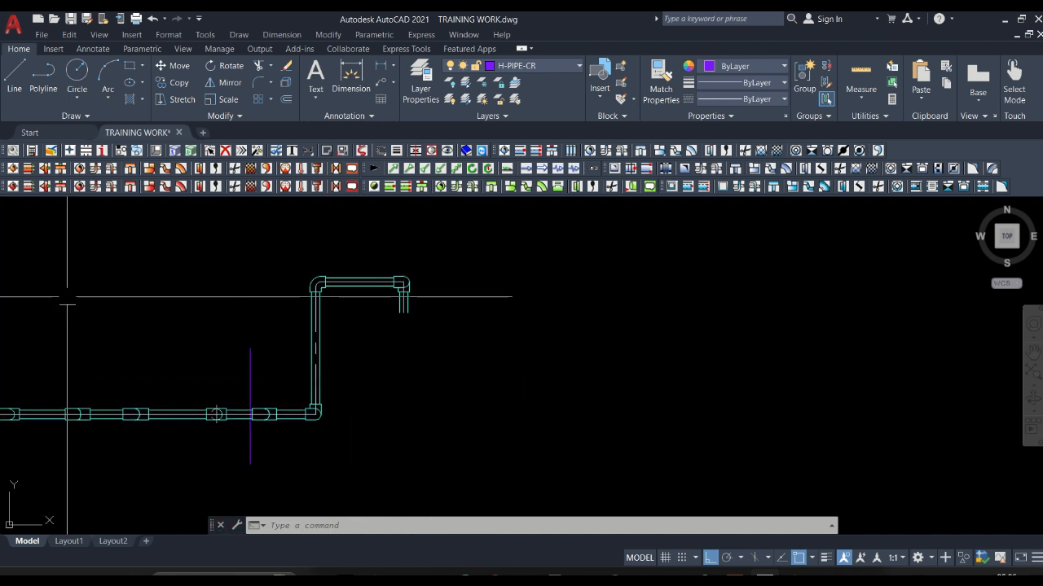
scroll(466, 345, "down", 2)
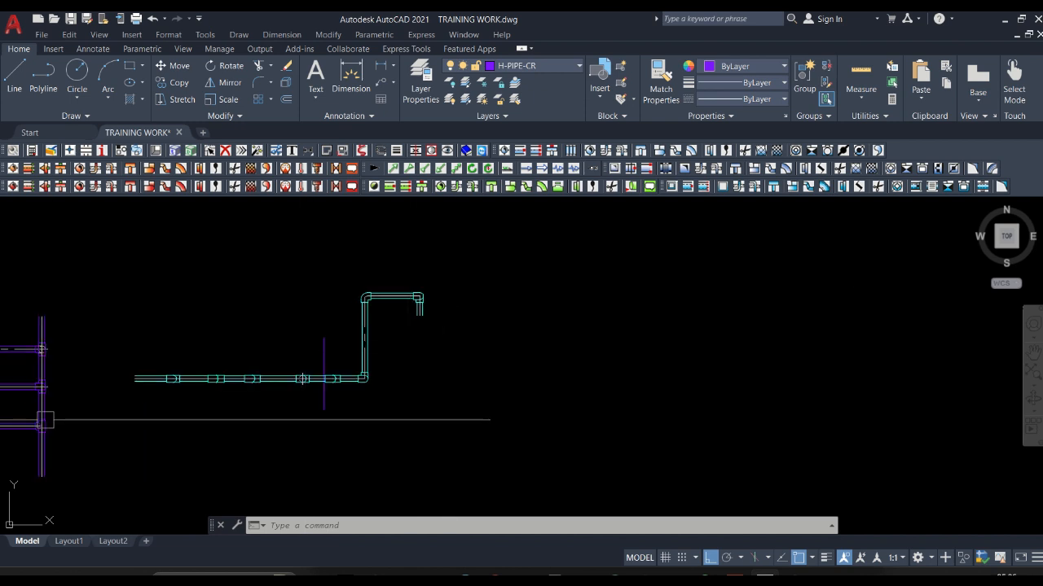
Start a new AUTOFLUID pipe with the ZODIAC.PREF settings at 1/100, on network H-PIPE-RW, PVC PRESSURE specification, size PVC 50.
left_click(14, 169)
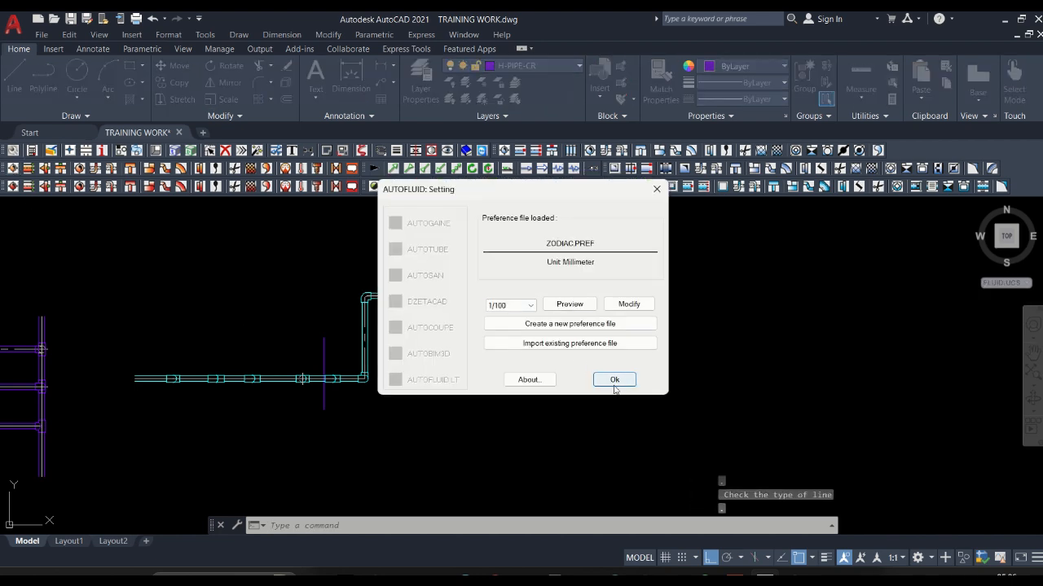
left_click(614, 380)
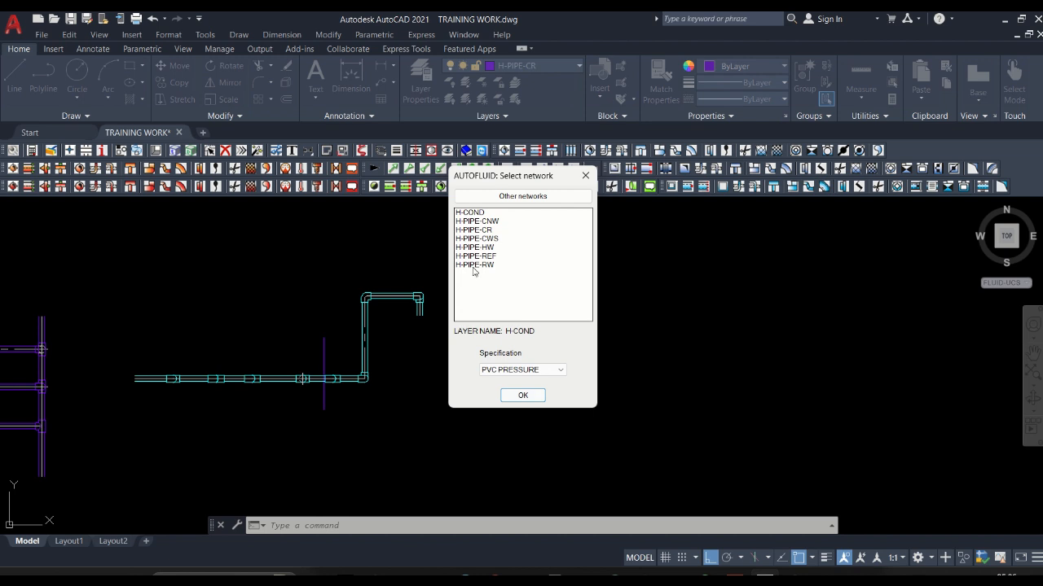
left_click(474, 265)
left_click(523, 395)
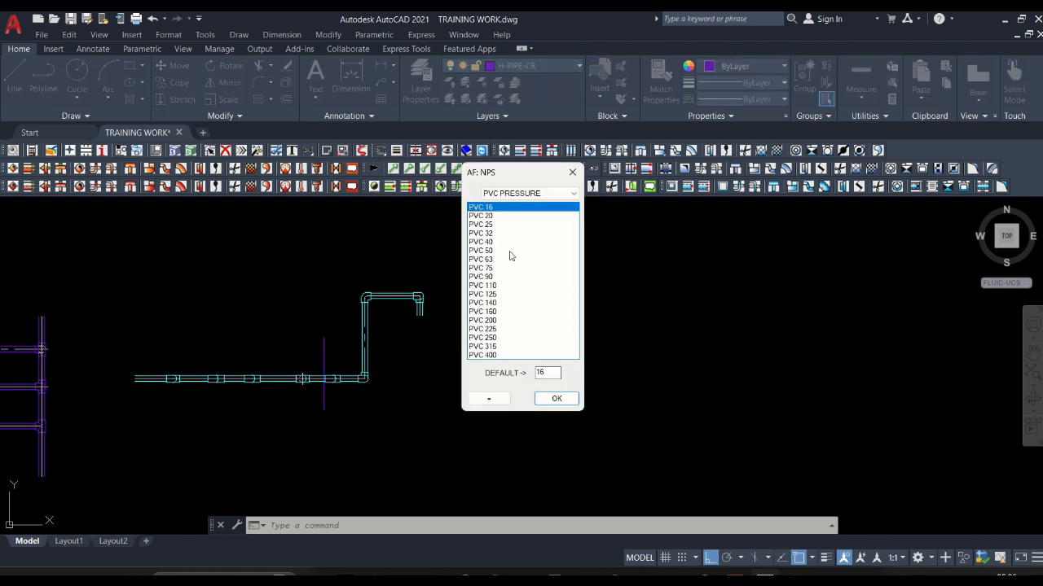
left_click(509, 251)
left_click(556, 398)
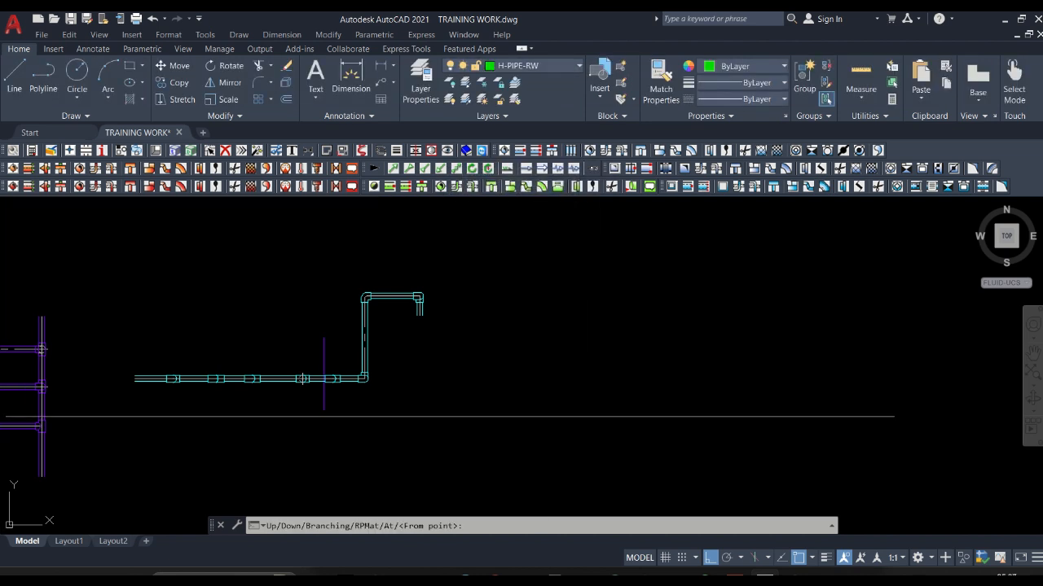
Draw one straight horizontal double-line pipe in the empty area below and right of the cyan run, and finish the pipe.
left_click(430, 404)
left_click(668, 407)
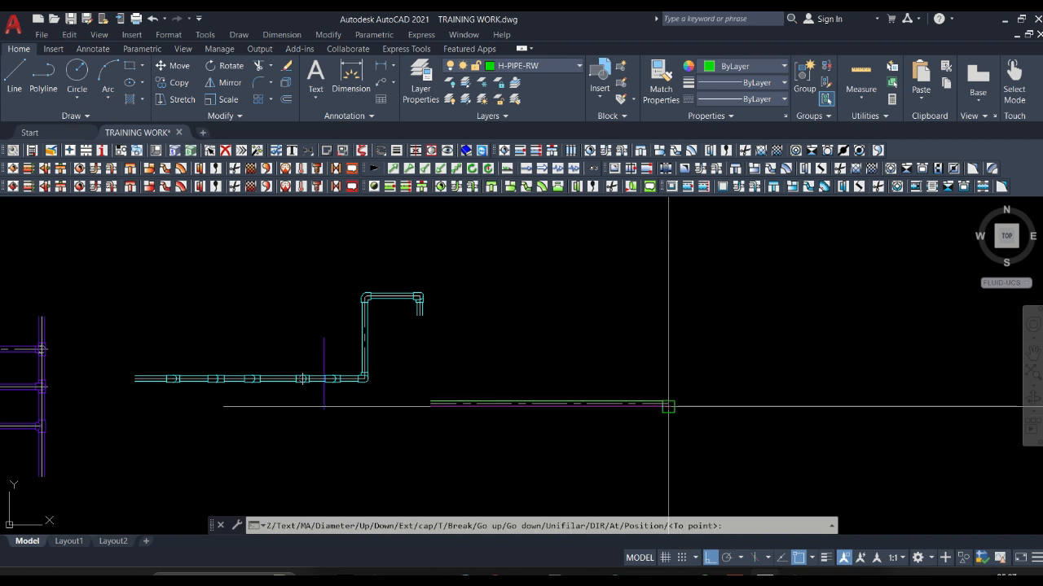
scroll(668, 407, "up", 4)
scroll(668, 404, "down", 6)
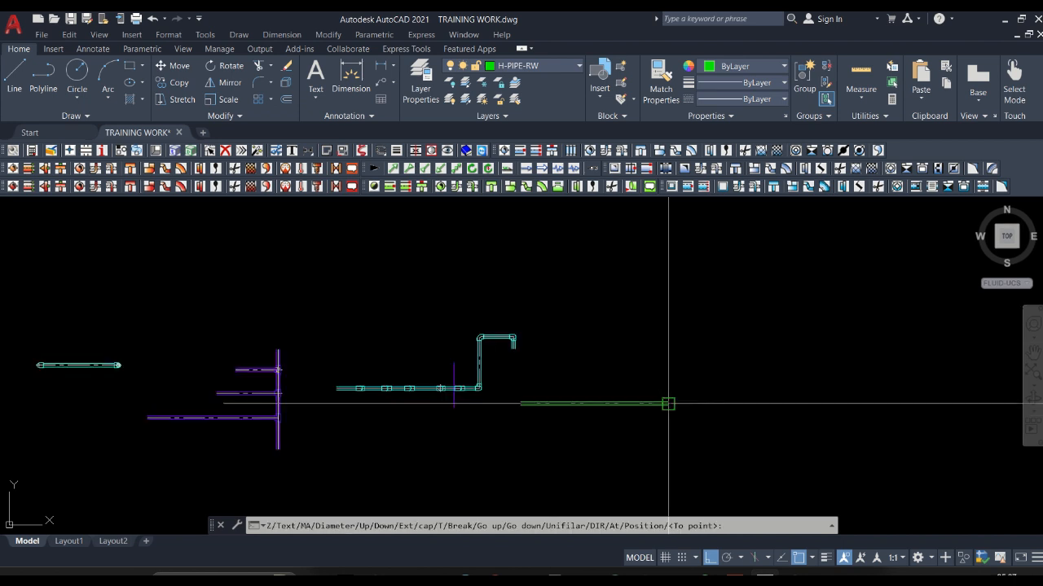
scroll(668, 404, "up", 4)
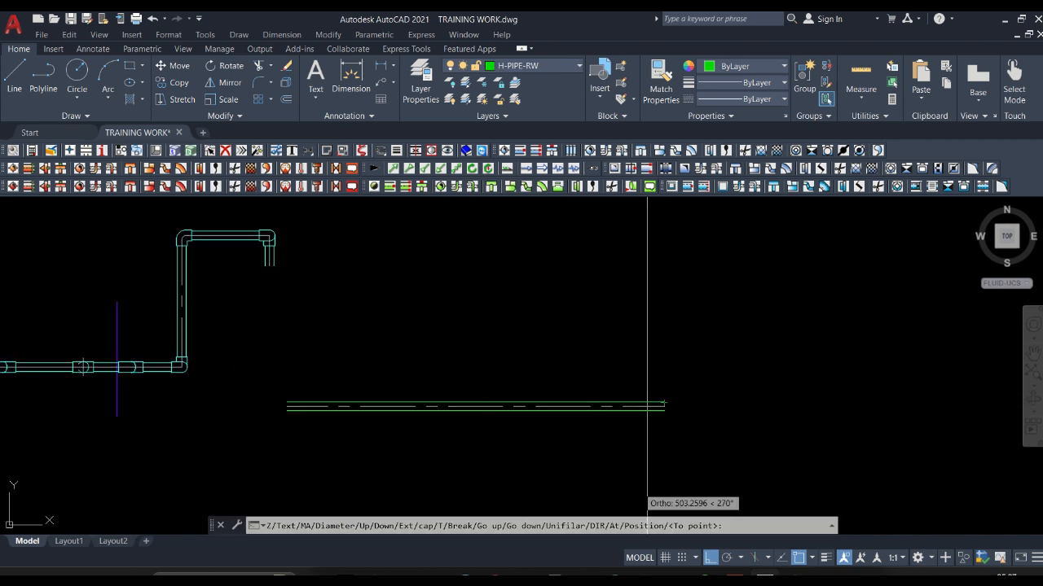
right_click(672, 437)
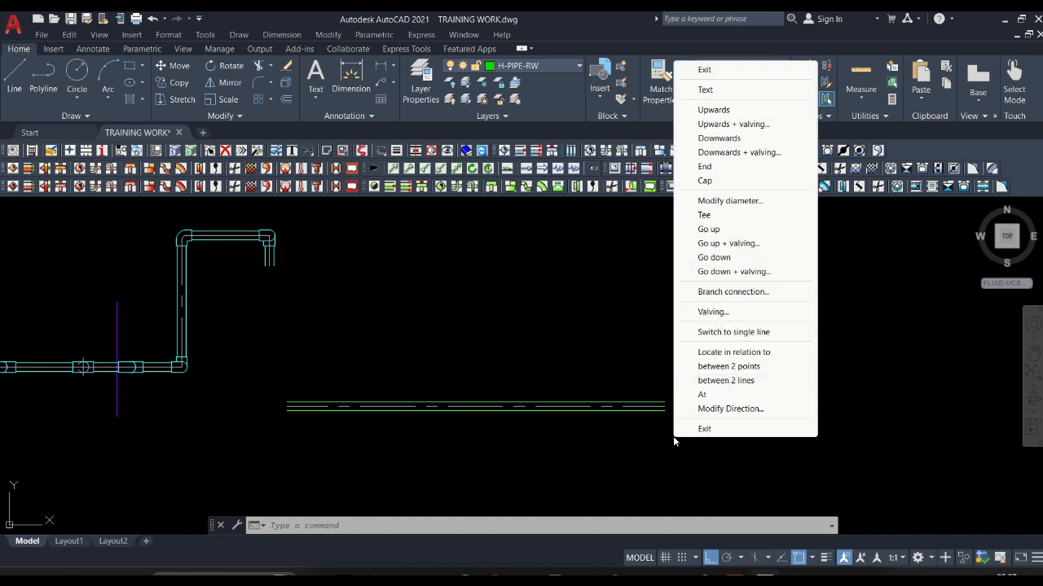
left_click(703, 72)
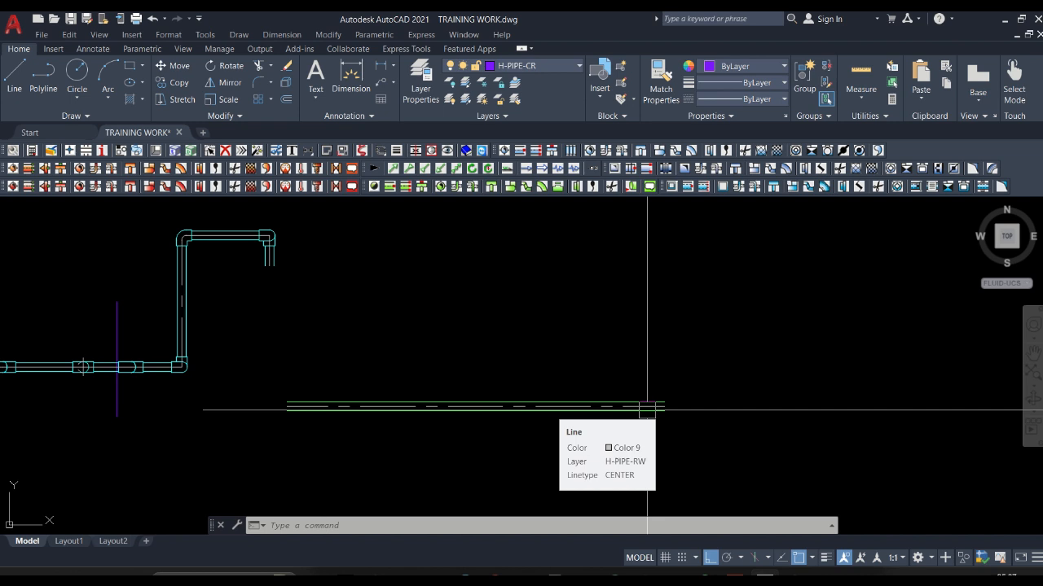
Add an End symbol to the right end of the green H-PIPE-RW pipe.
left_click(216, 171)
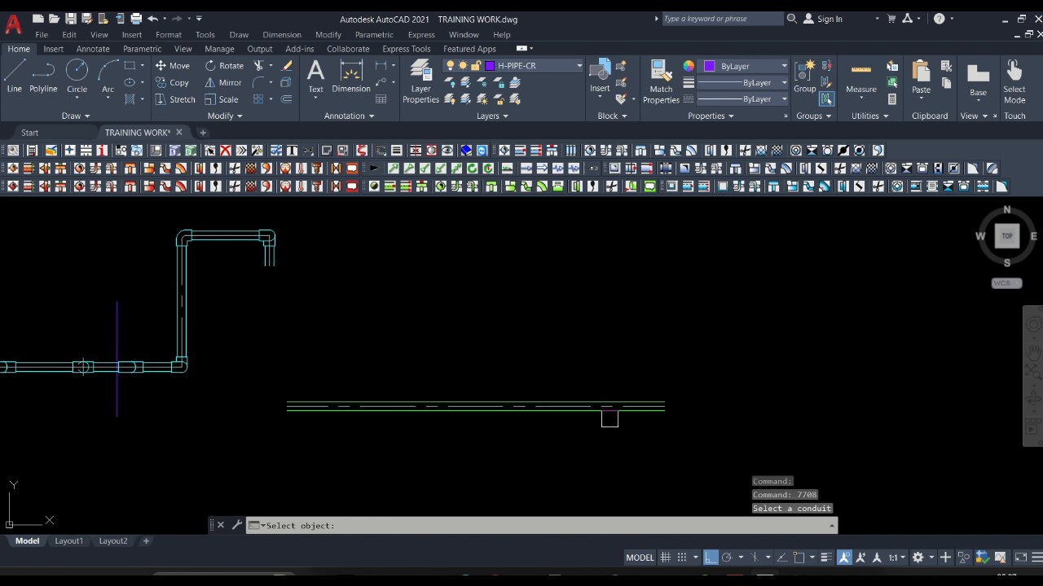
scroll(656, 414, "up", 4)
scroll(662, 414, "up", 2)
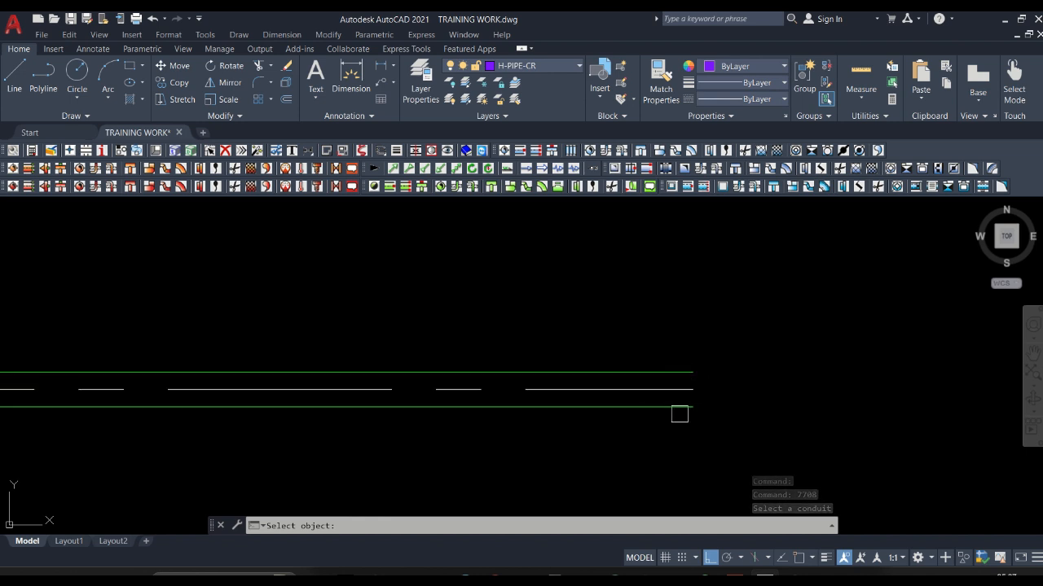
left_click(683, 378)
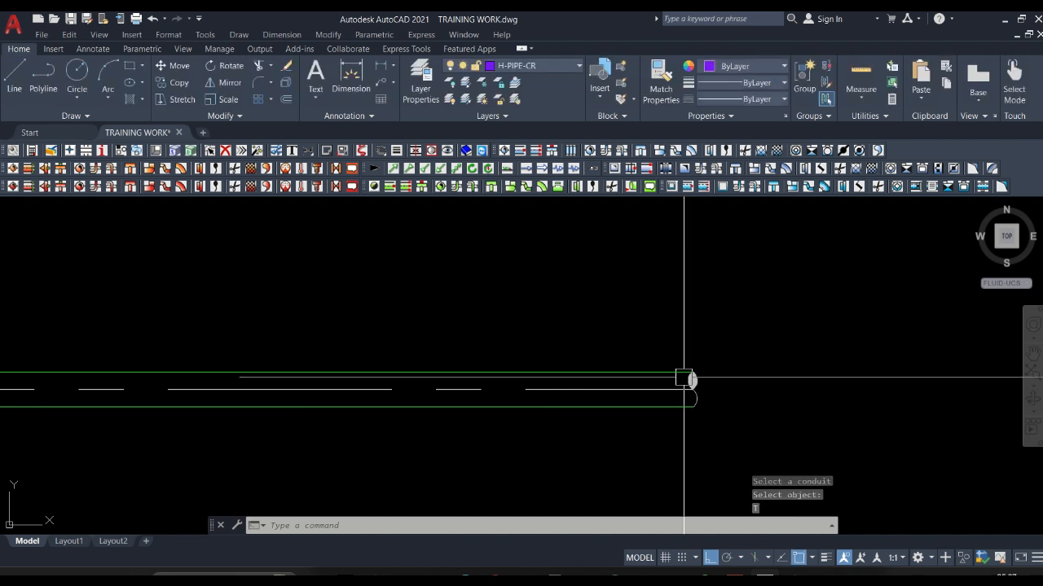
Examine the End symbol on the green pipe both close up and from farther out.
scroll(652, 384, "down", 2)
scroll(650, 386, "up", 3)
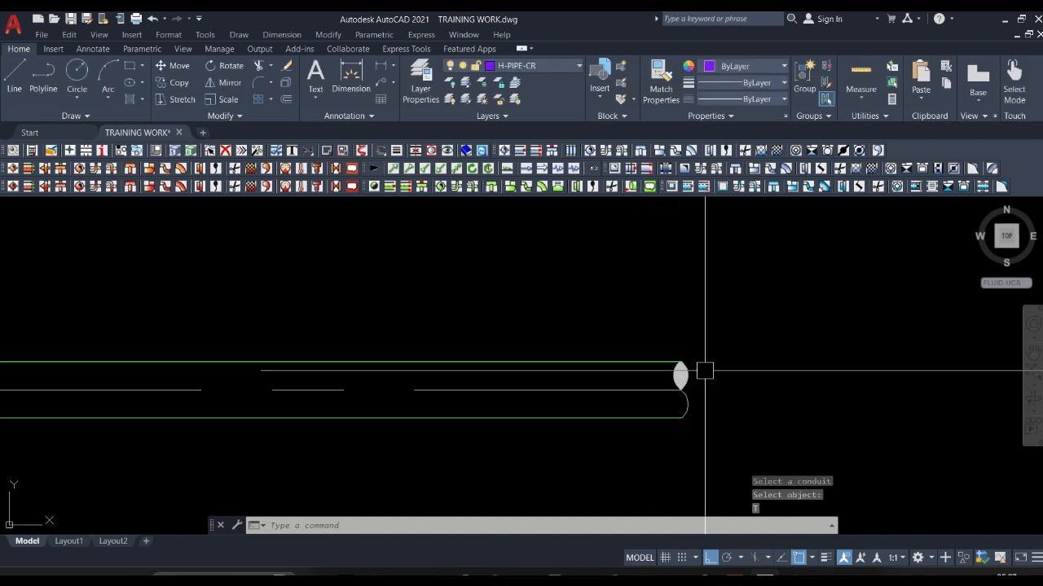
scroll(484, 364, "down", 2)
scroll(484, 364, "down", 2)
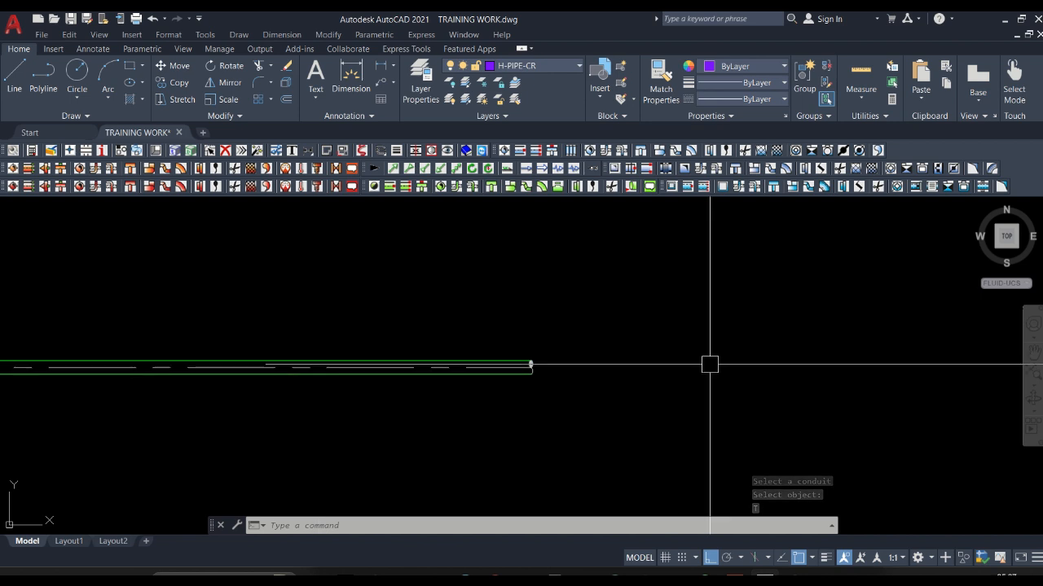
scroll(524, 378, "up", 5)
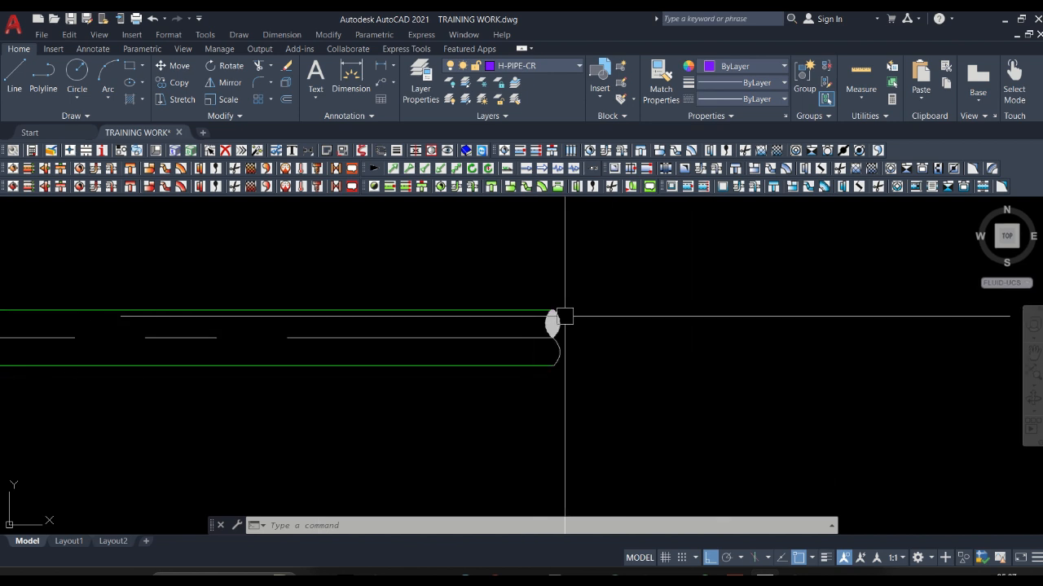
scroll(487, 336, "down", 2)
scroll(490, 335, "down", 3)
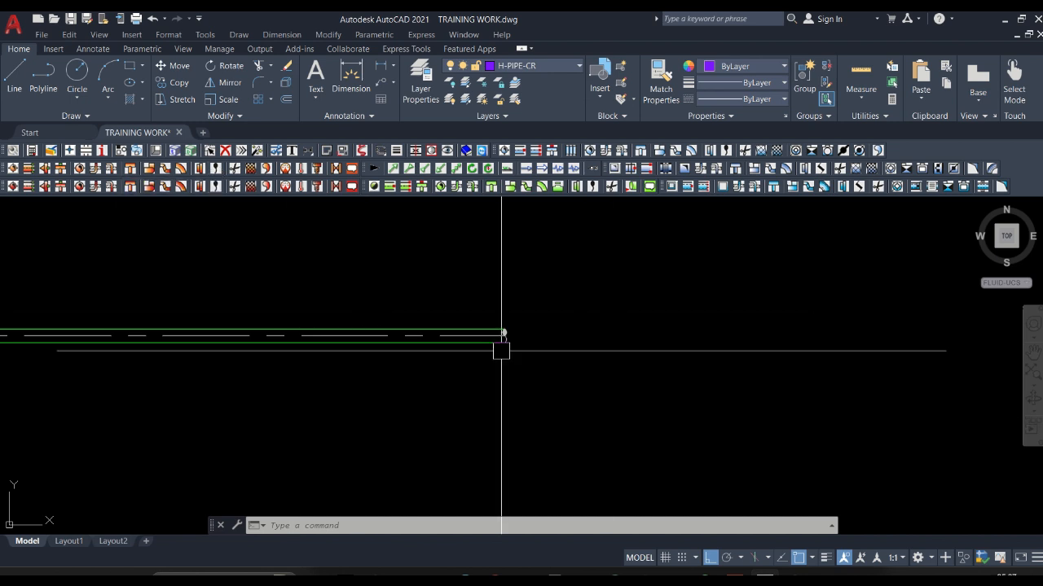
scroll(502, 346, "up", 3)
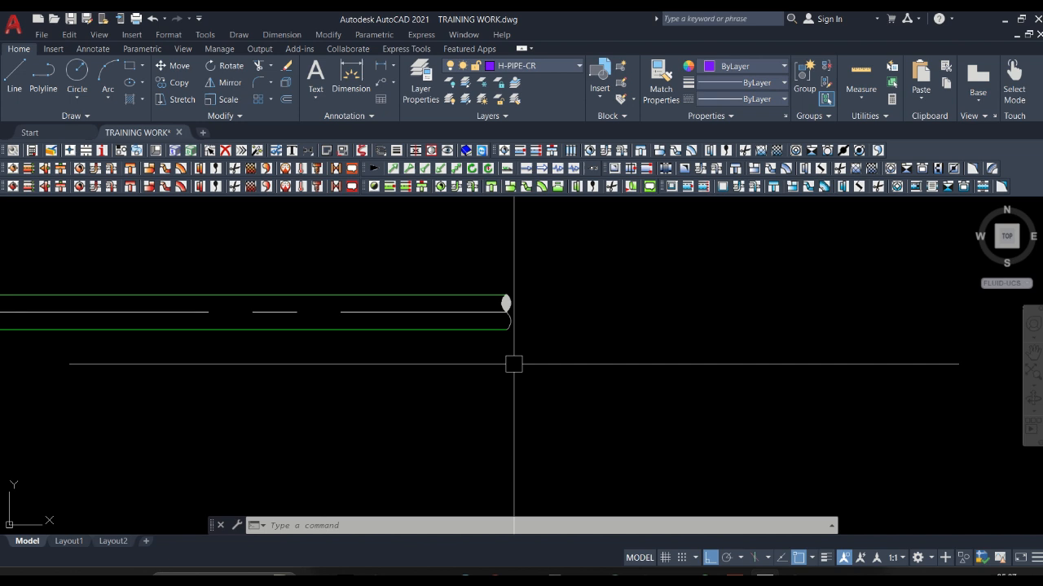
Delete the End symbol from the right end of the green pipe.
left_click(474, 257)
left_click(565, 385)
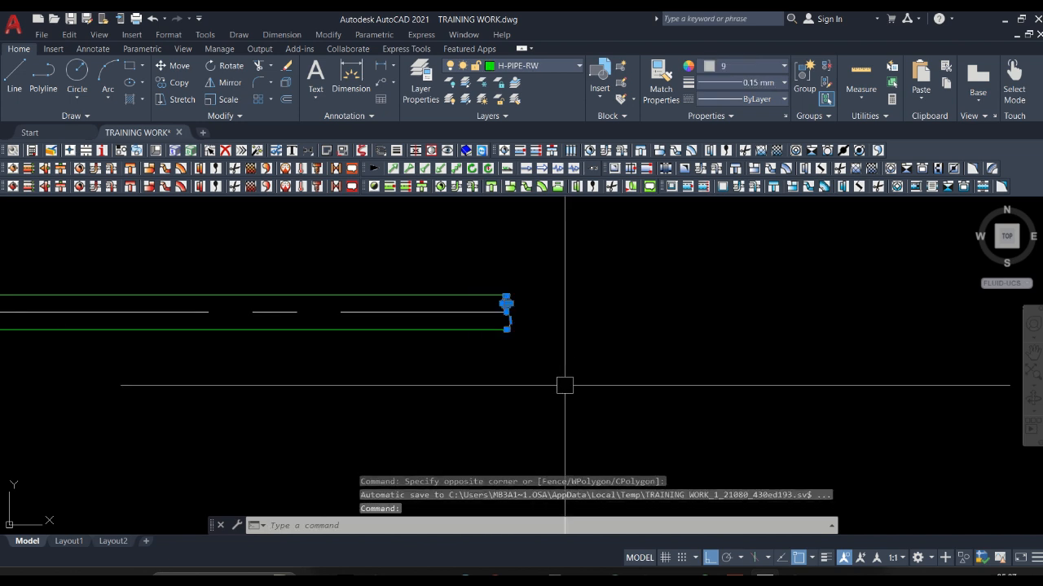
key("Delete")
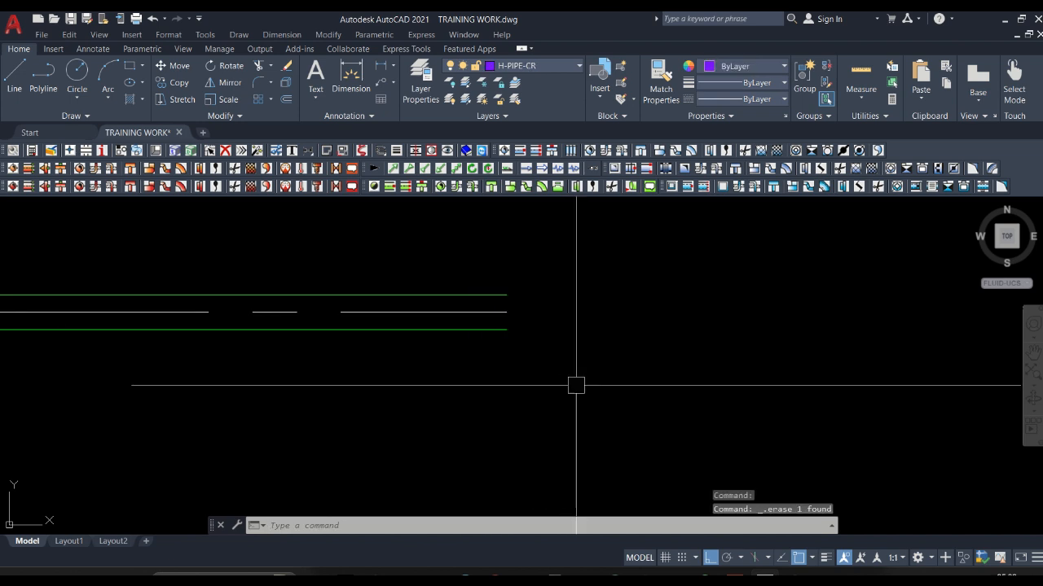
Place the End symbol again on the right end of the green pipe using command 7708, and inspect it.
scroll(576, 380, "down", 2)
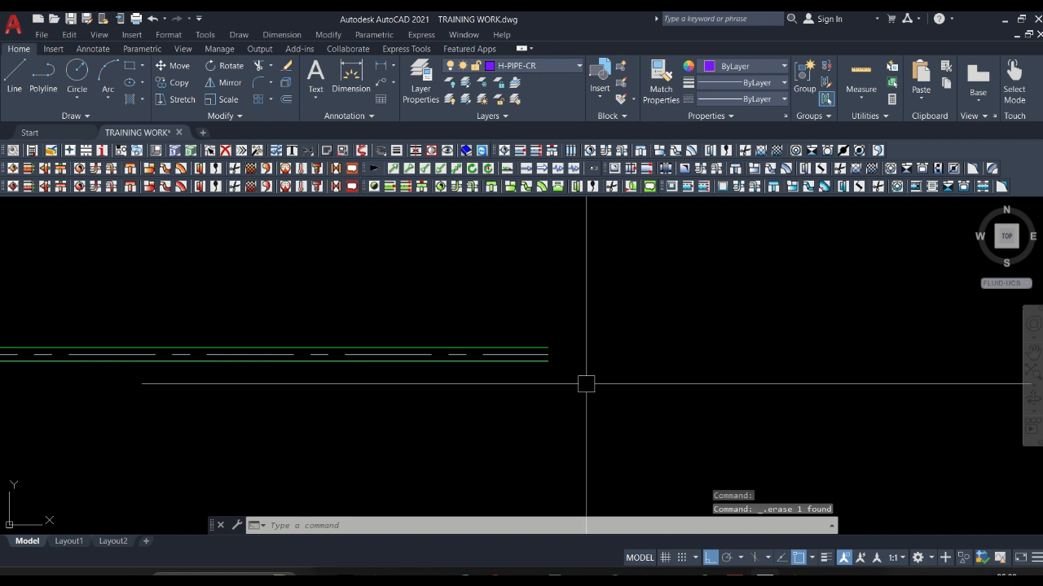
type("7708")
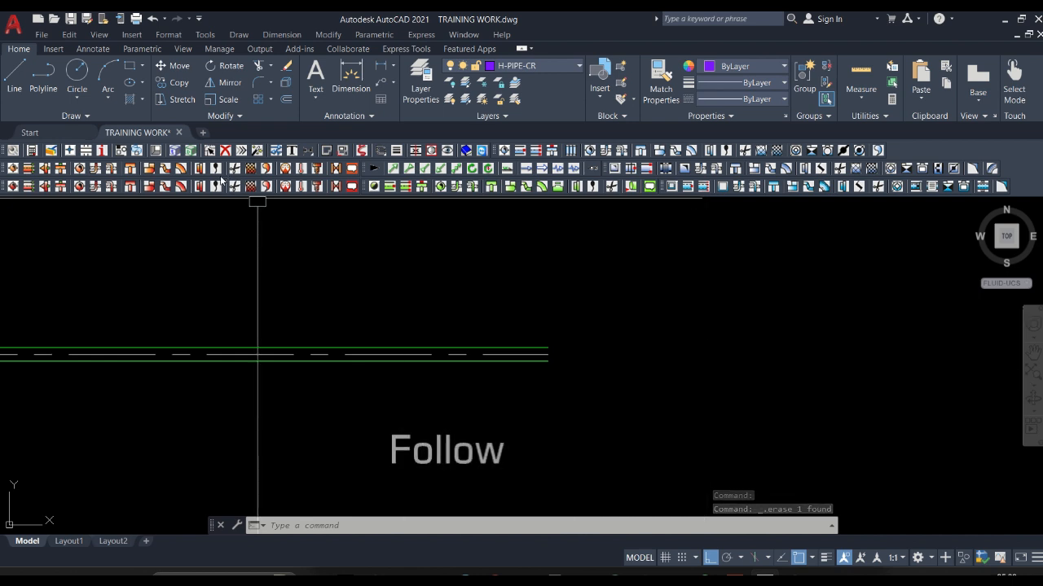
key("Return")
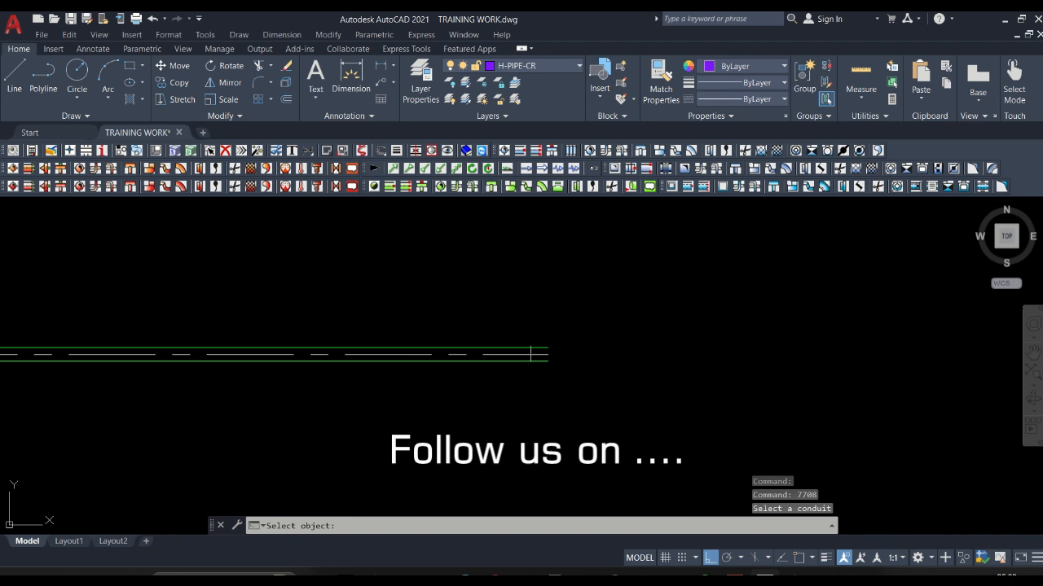
left_click(549, 353)
scroll(550, 354, "up", 8)
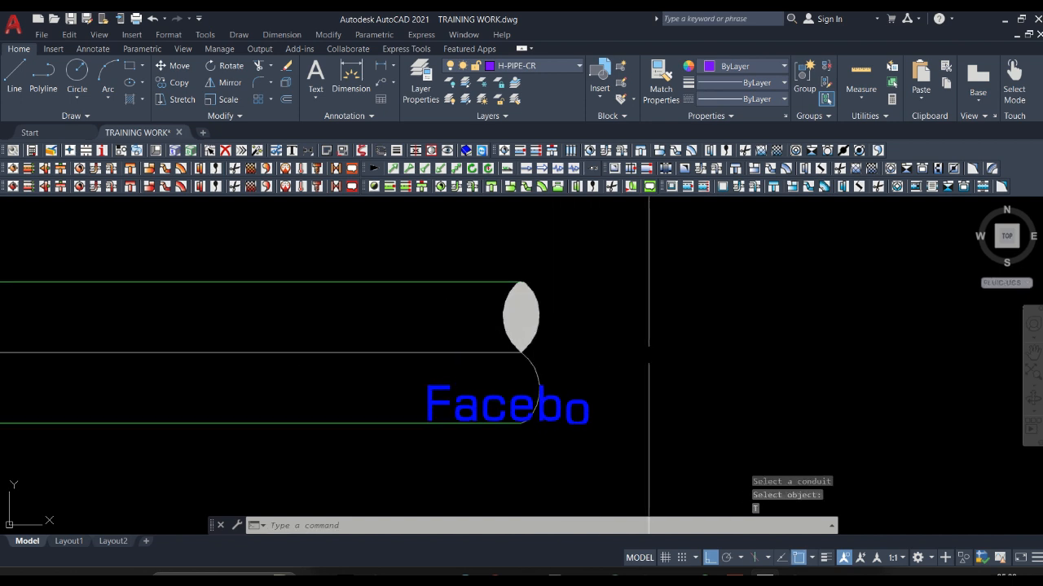
scroll(650, 360, "down", 8)
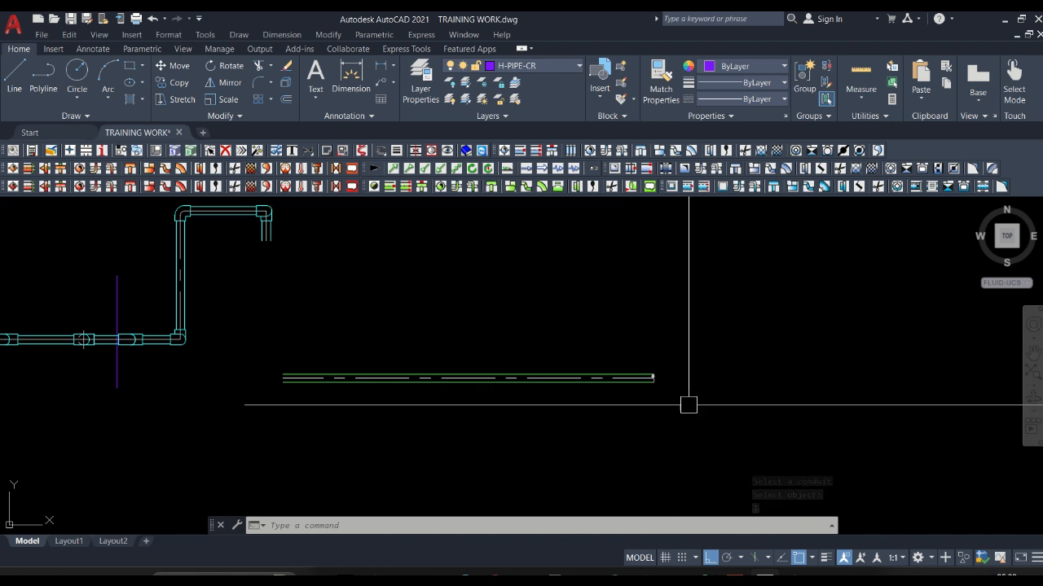
scroll(686, 380, "up", 6)
scroll(539, 352, "down", 3)
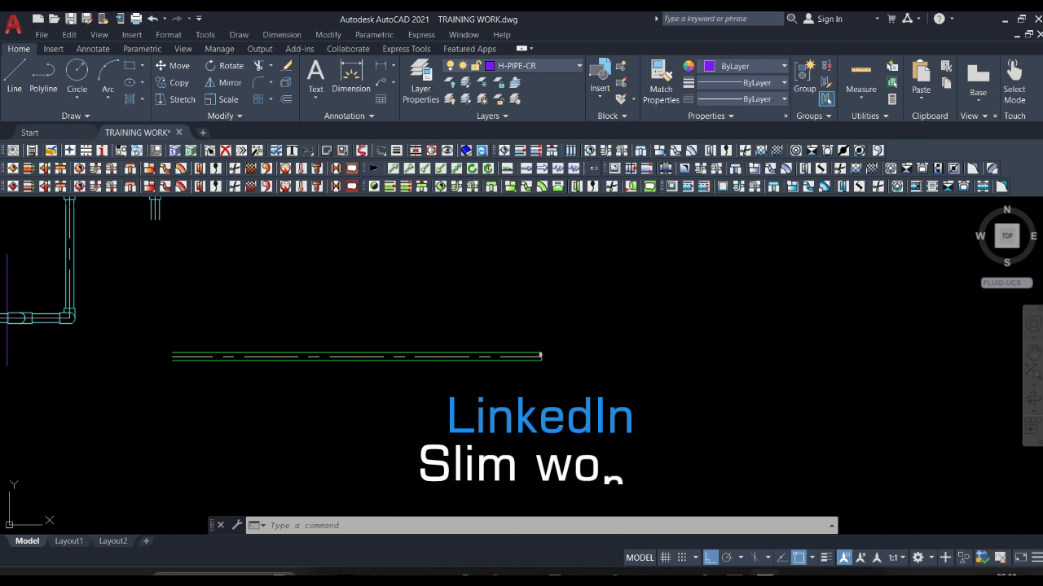
Add a cap to the left open end of the green H-PIPE-RW pipe.
scroll(174, 368, "up", 3)
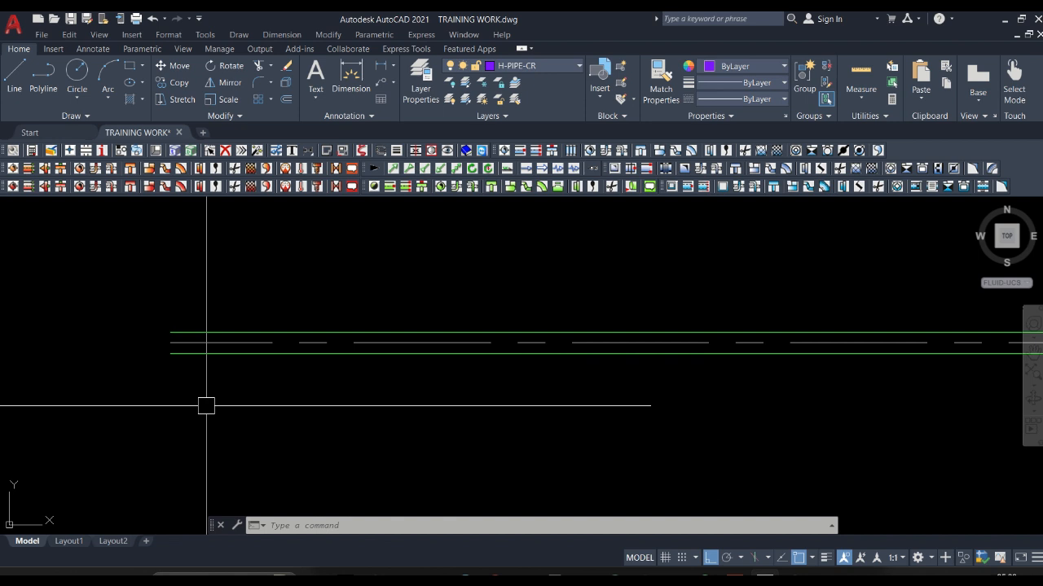
left_click(200, 168)
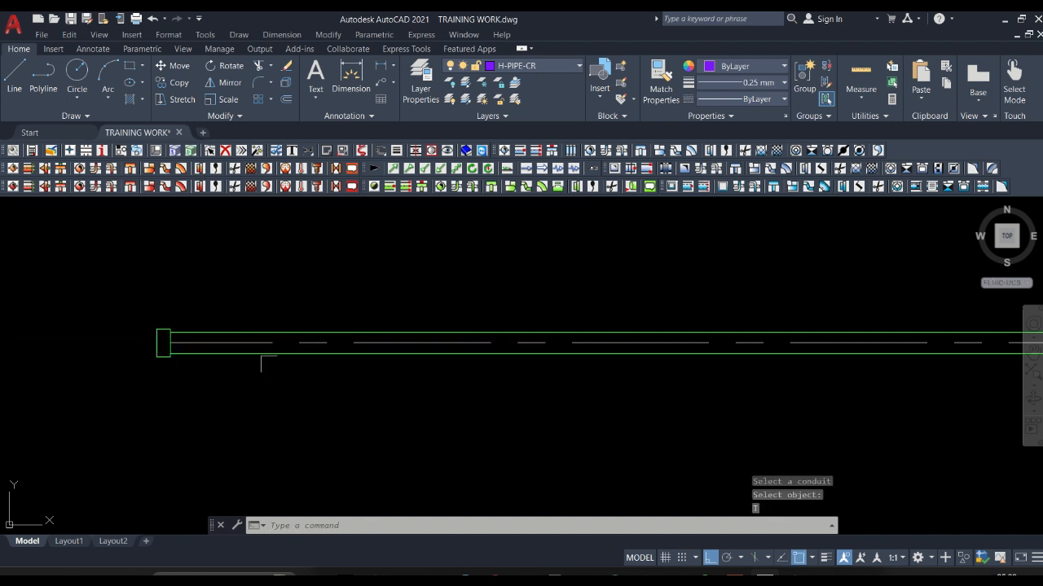
Examine the cap and the End symbol on the two ends of the green pipe, close up and among the neighbouring pipes.
scroll(183, 348, "up", 2)
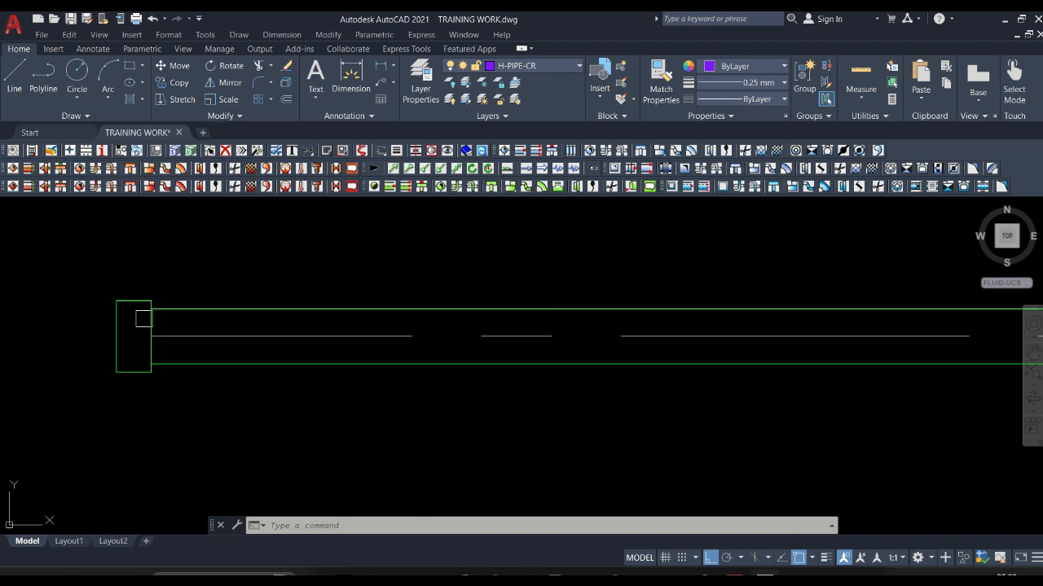
scroll(114, 312, "down", 6)
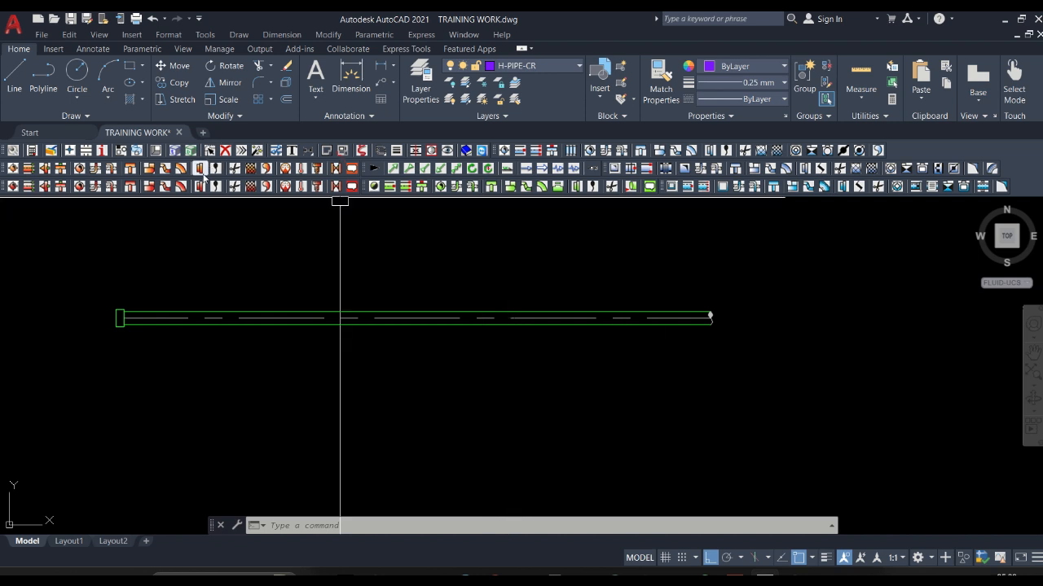
scroll(726, 317, "up", 4)
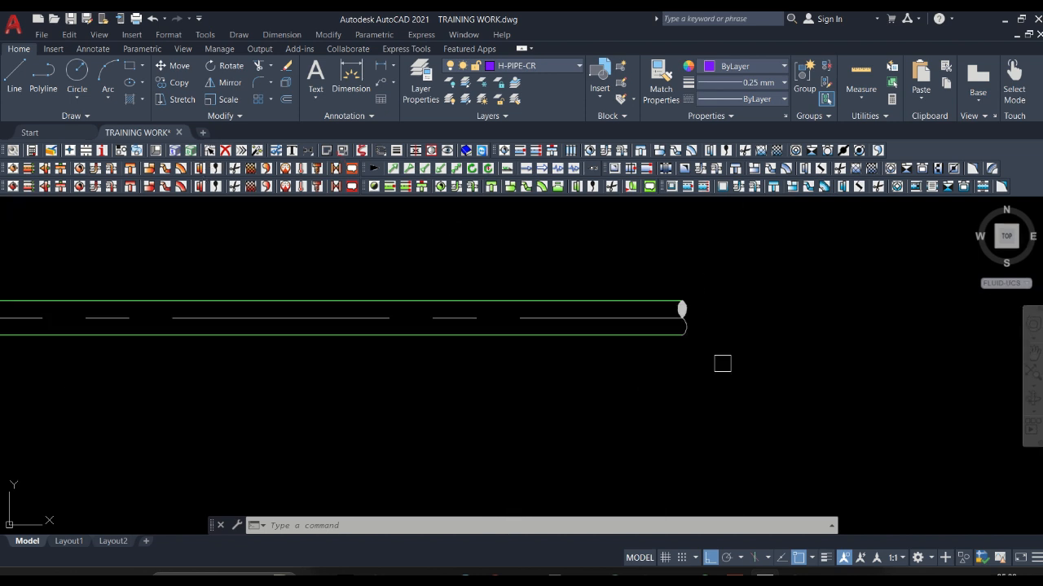
scroll(733, 350, "down", 4)
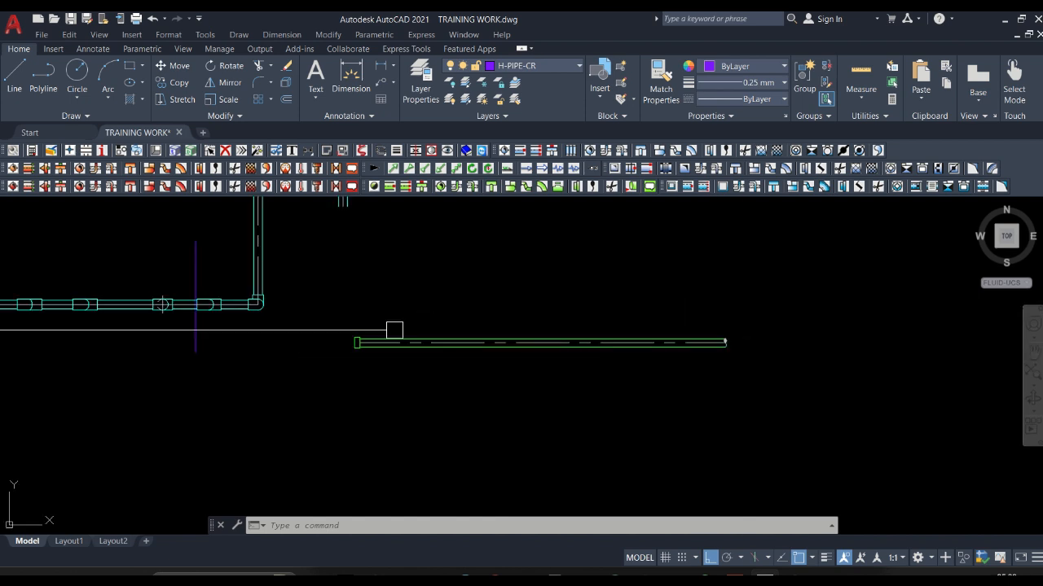
scroll(322, 342, "up", 4)
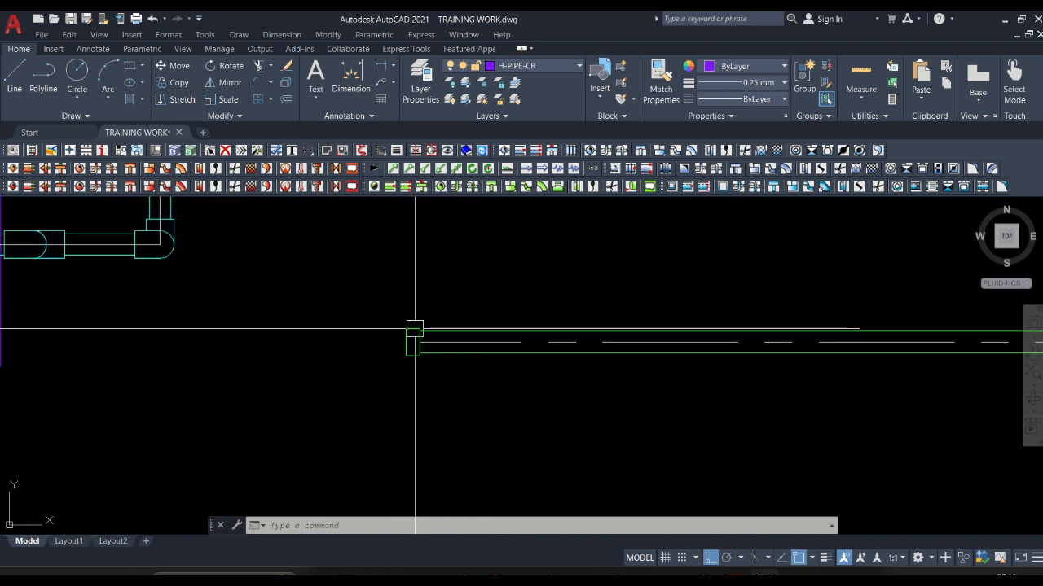
mouse_move(415, 329)
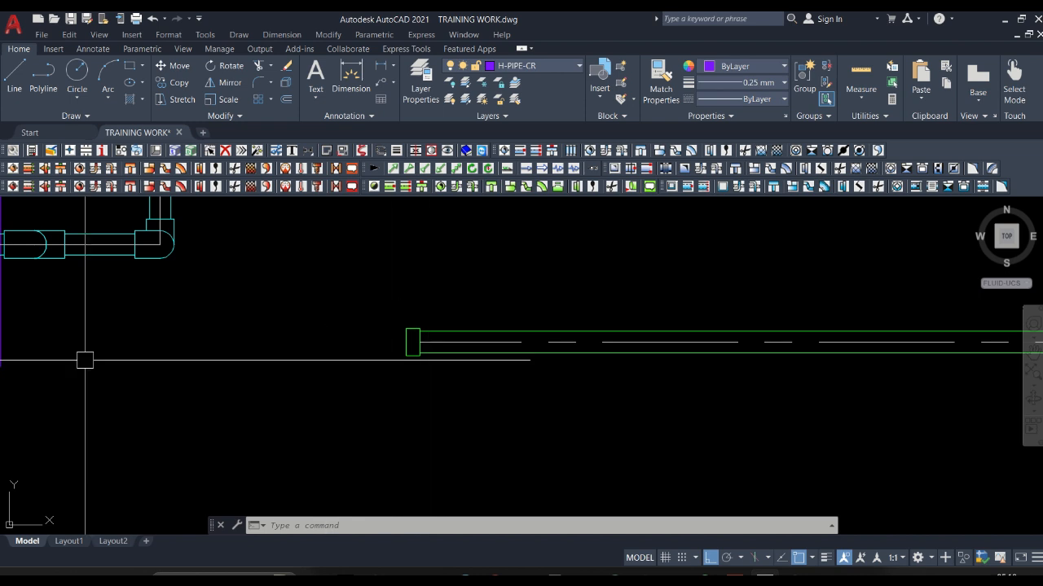
scroll(623, 324, "down", 2)
scroll(622, 324, "down", 2)
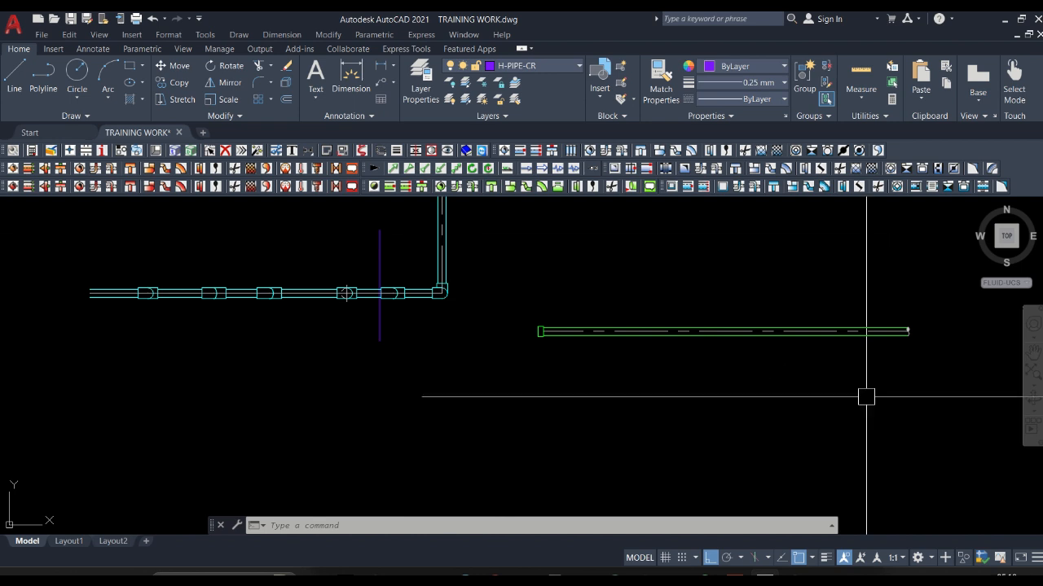
scroll(395, 227, "down", 2)
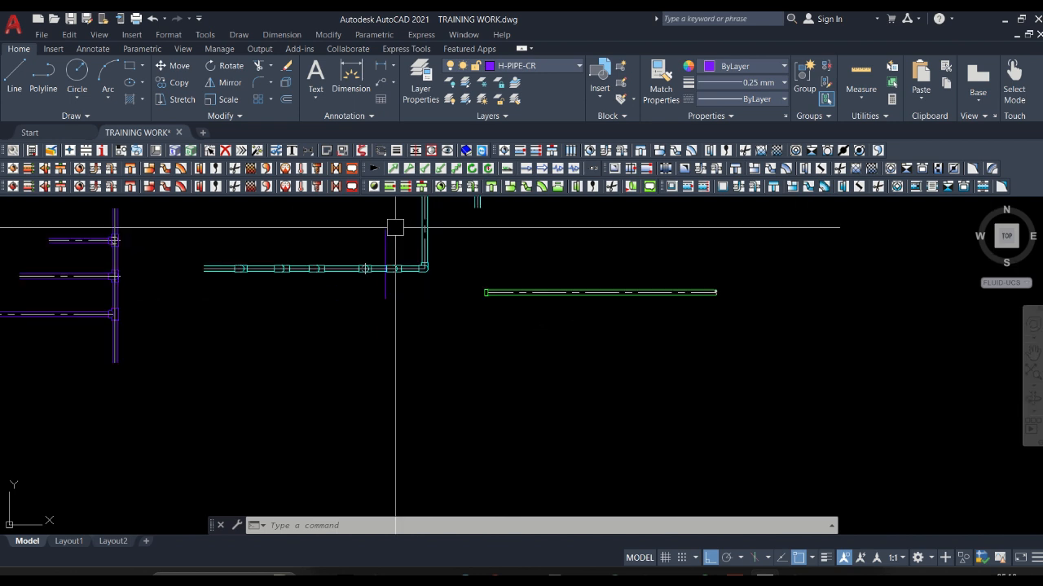
scroll(514, 314, "up", 2)
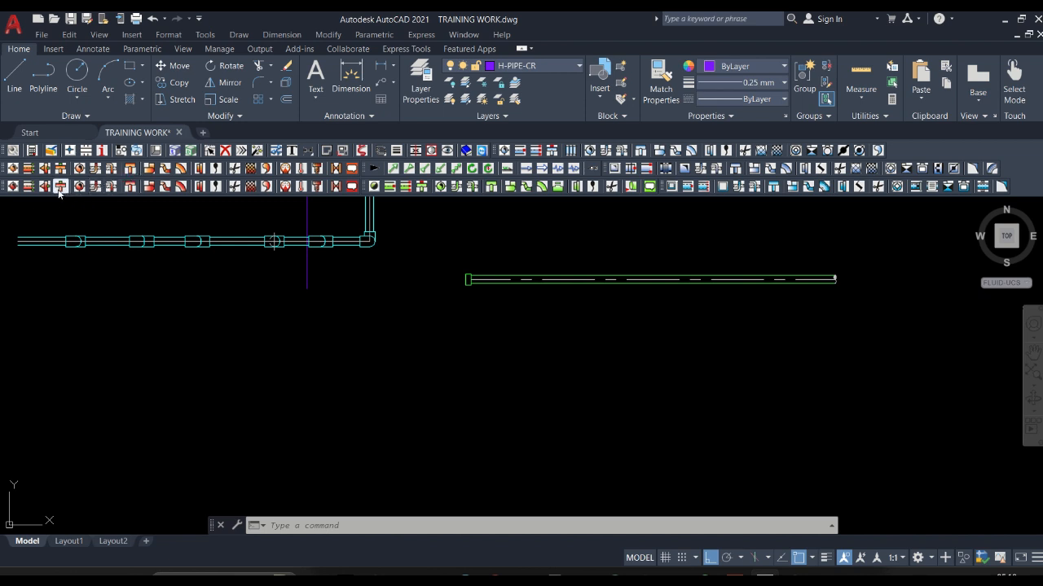
Draw a short horizontal PVC 75 pipe on the H-PIPE-HW network with the PVC PRESSURE specification, below the green pipe.
left_click(12, 168)
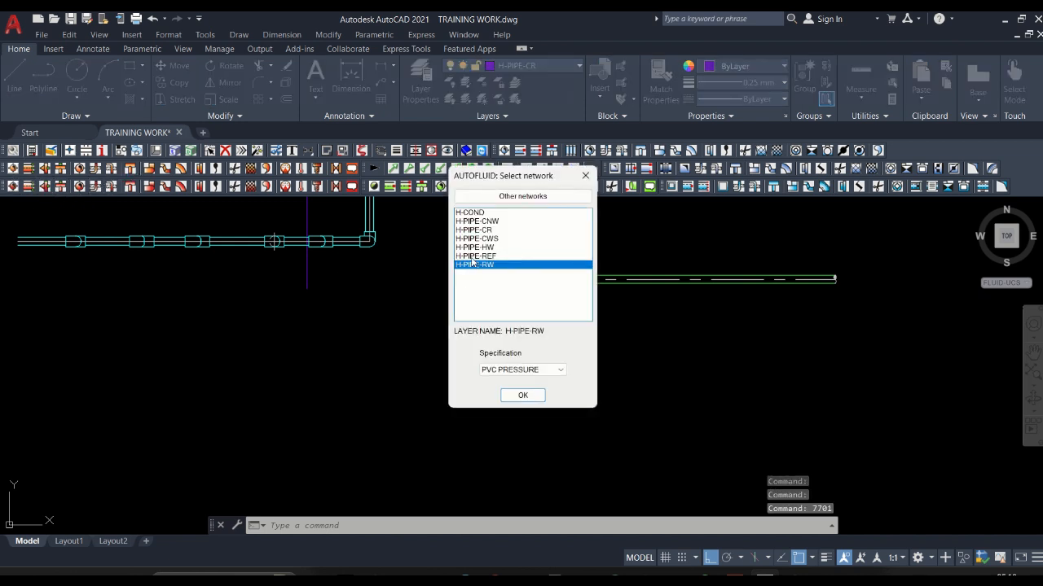
left_click(481, 238)
left_click(485, 247)
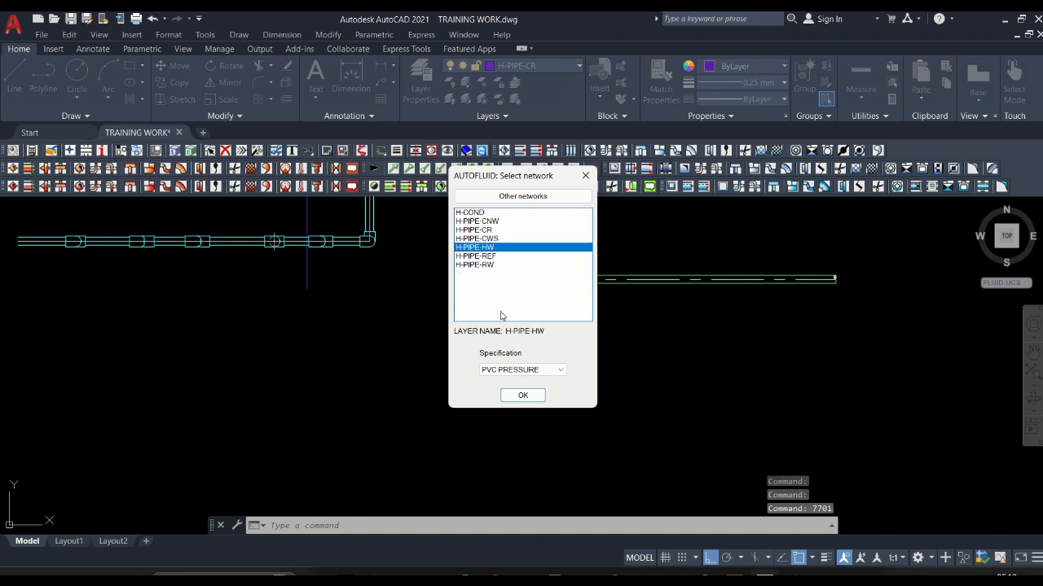
left_click(520, 396)
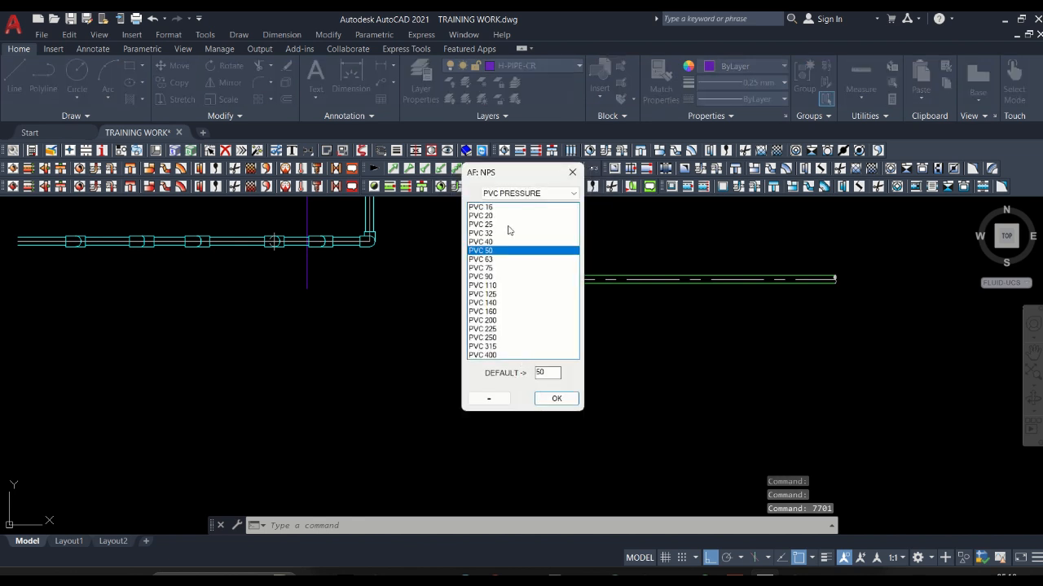
left_click(482, 277)
left_click(556, 399)
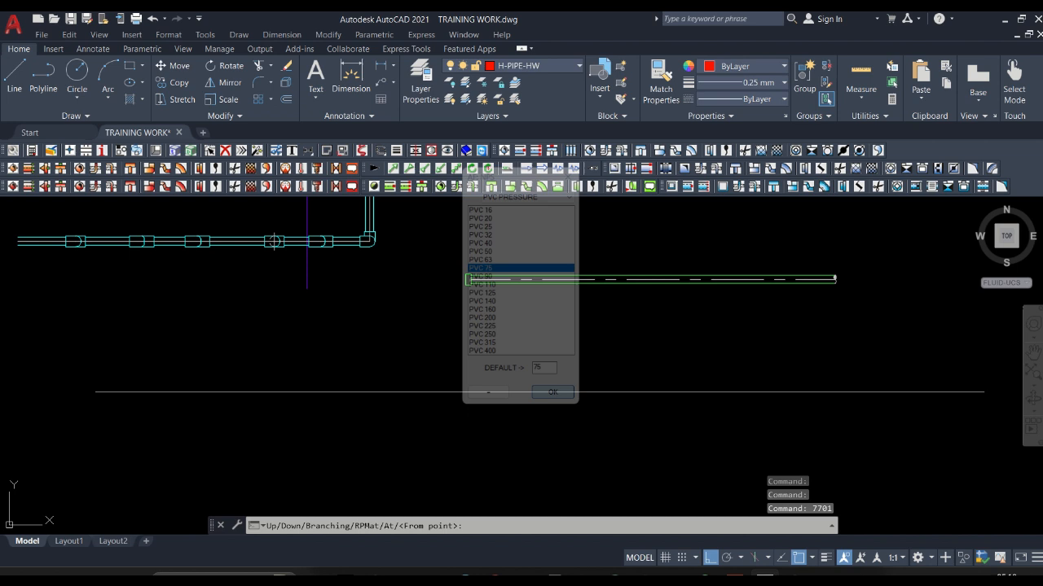
left_click(616, 391)
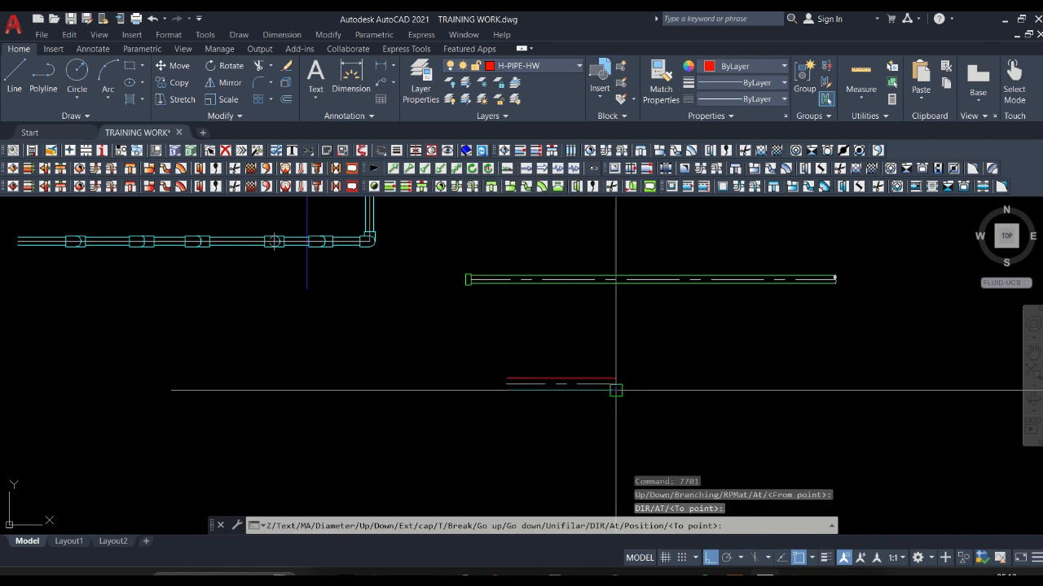
Finish the right end of the red H-PIPE-HW pipe with an End symbol.
scroll(616, 390, "up", 4)
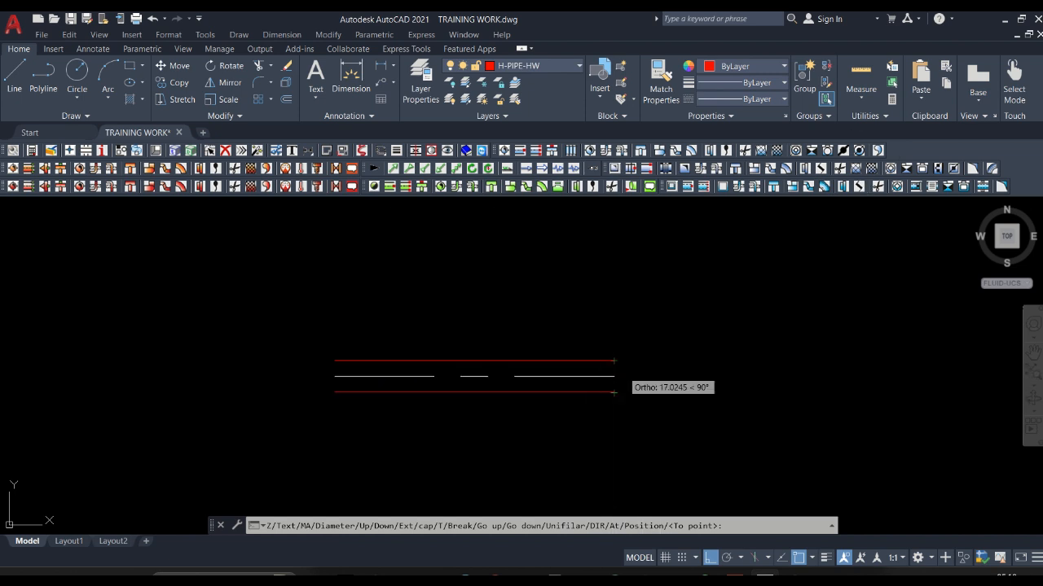
right_click(675, 384)
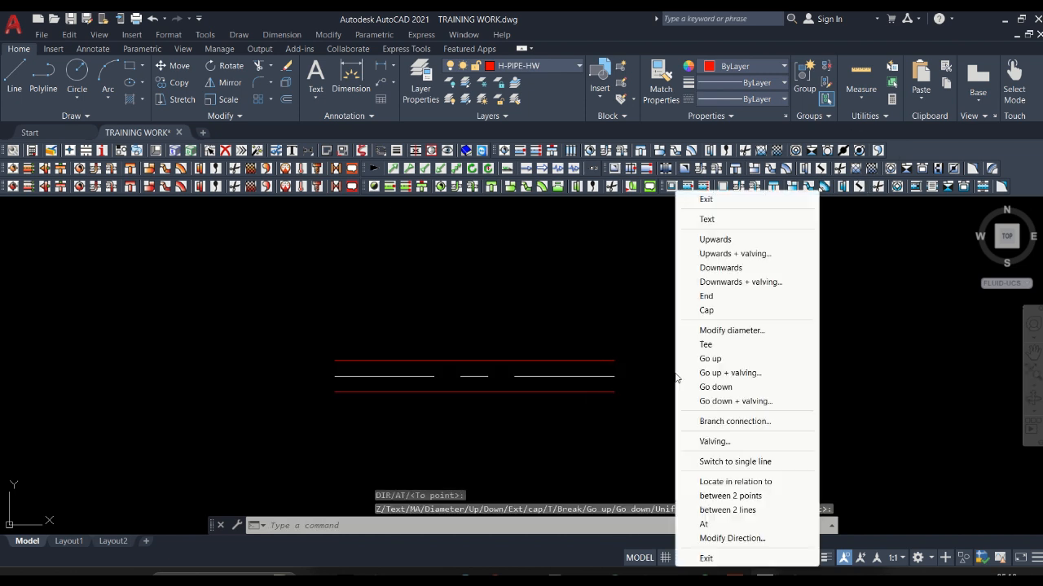
left_click(712, 298)
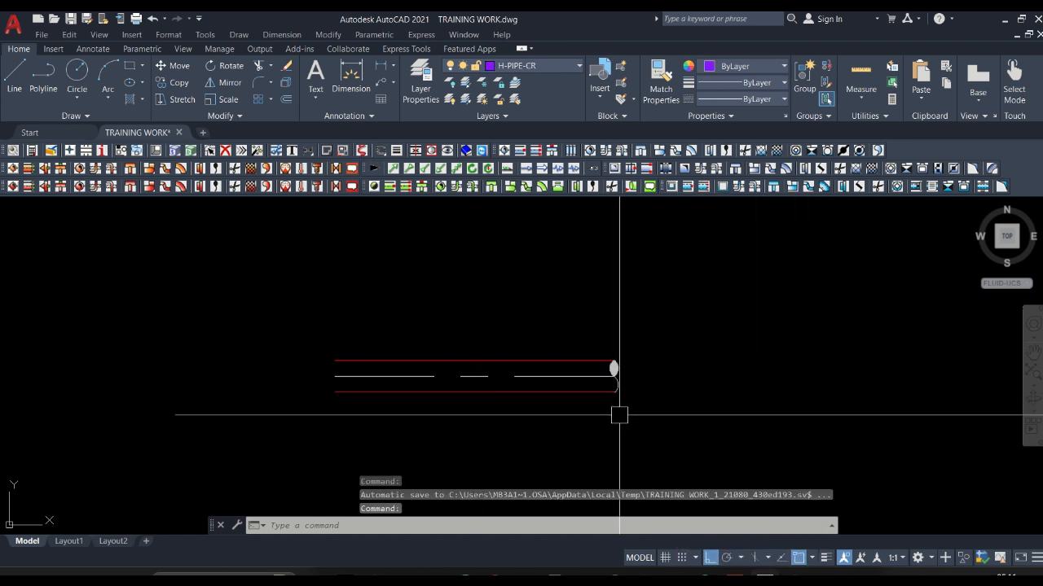
Delete the End symbol from the right end of the red pipe.
scroll(618, 403, "down", 2)
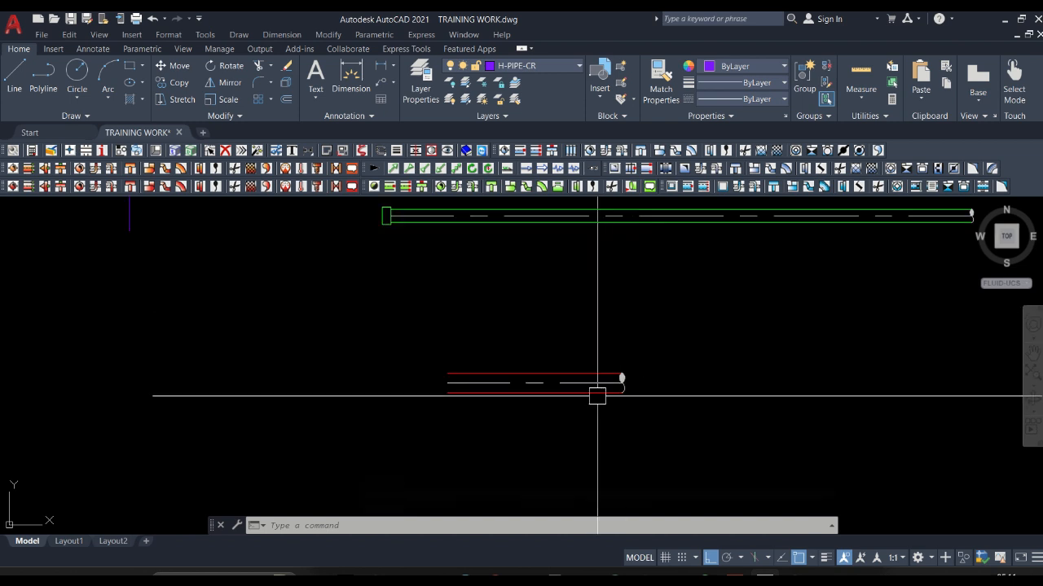
left_click(621, 321)
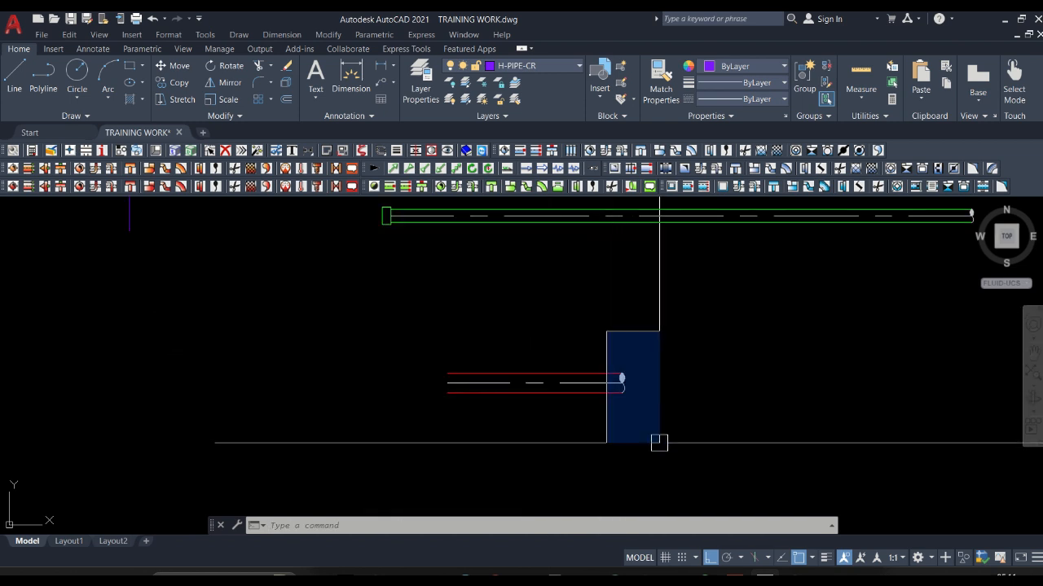
left_click(660, 440)
key("Delete")
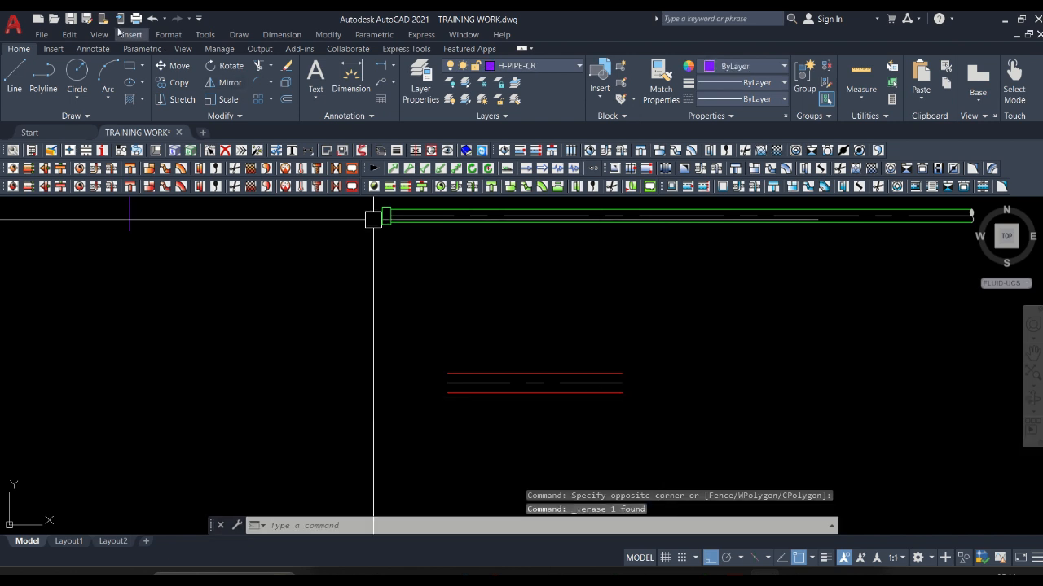
Pick up the red pipe at its right end, extend it a short way to the right, and close it with a cap.
left_click(27, 169)
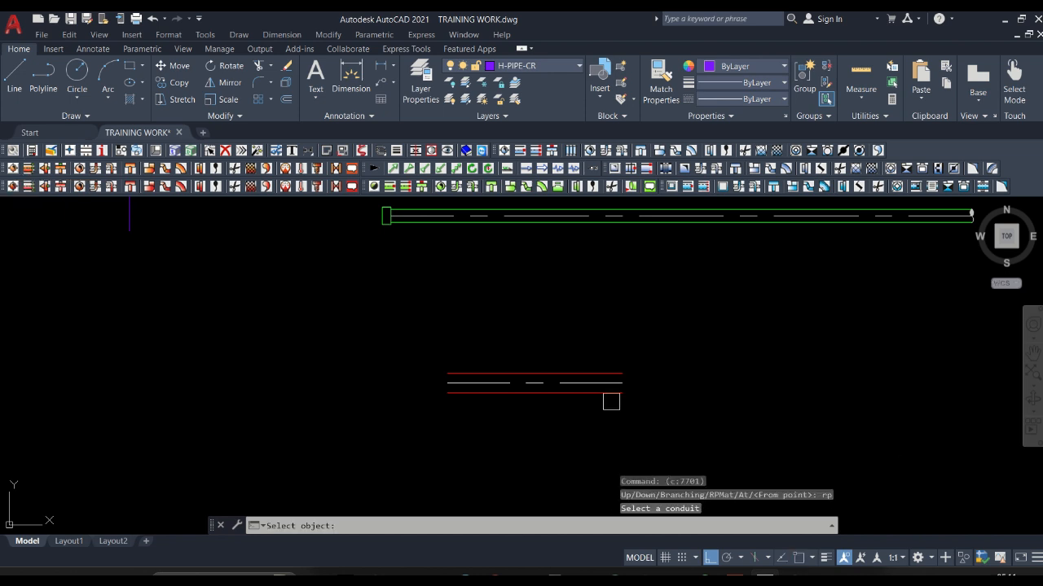
left_click(622, 392)
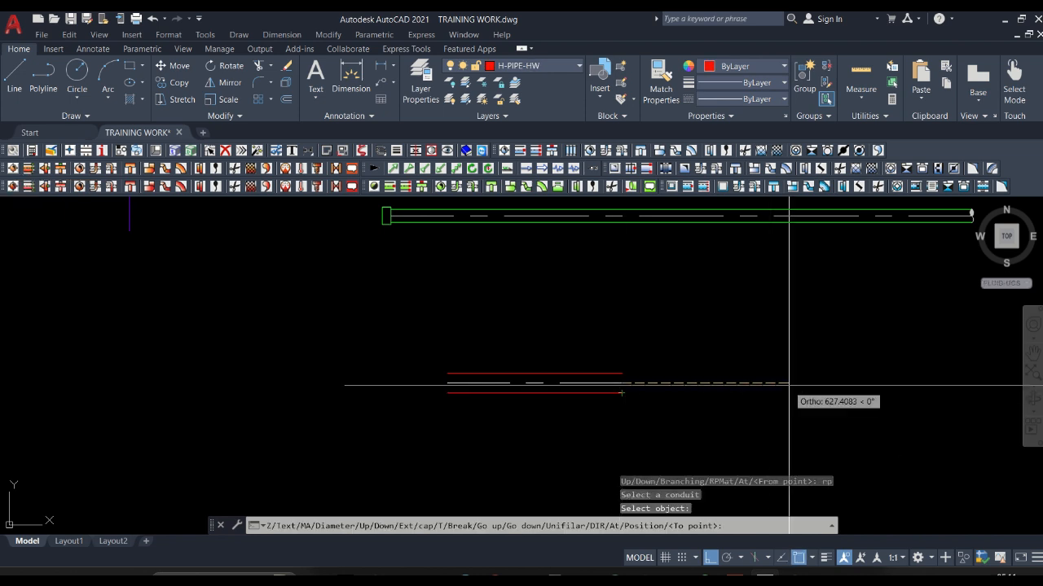
right_click(719, 382)
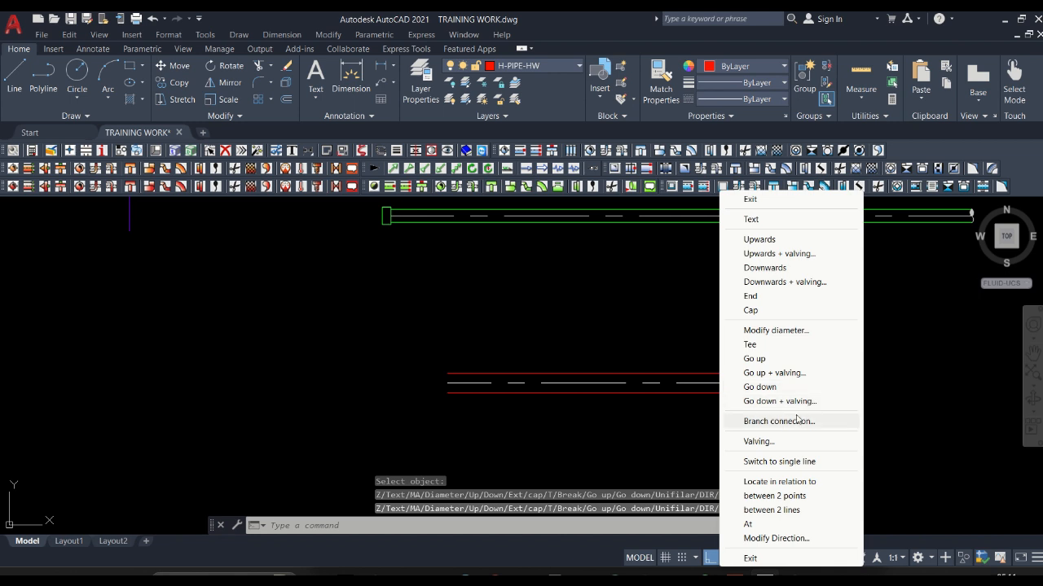
left_click(762, 310)
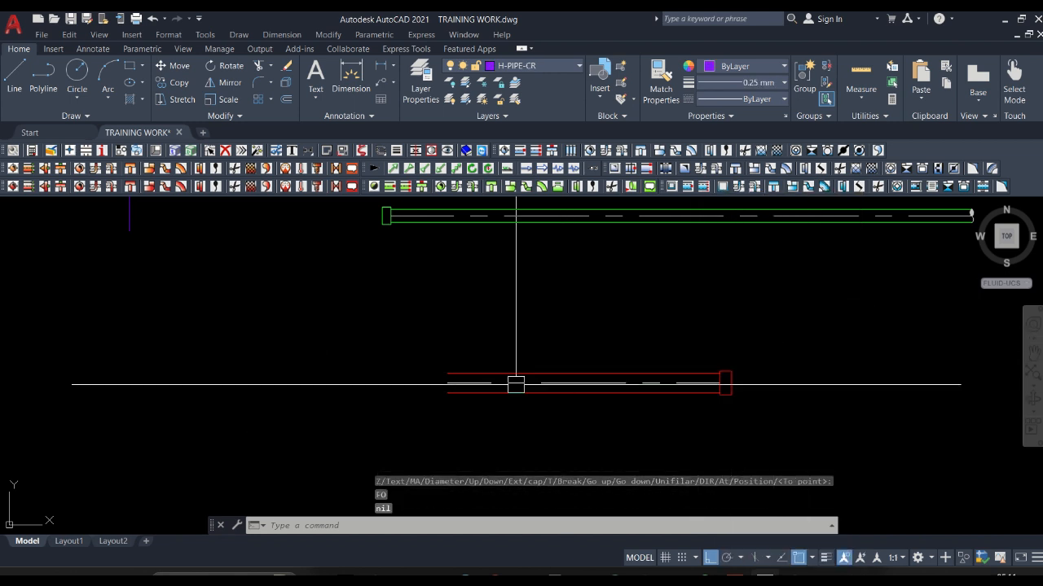
left_click(28, 186)
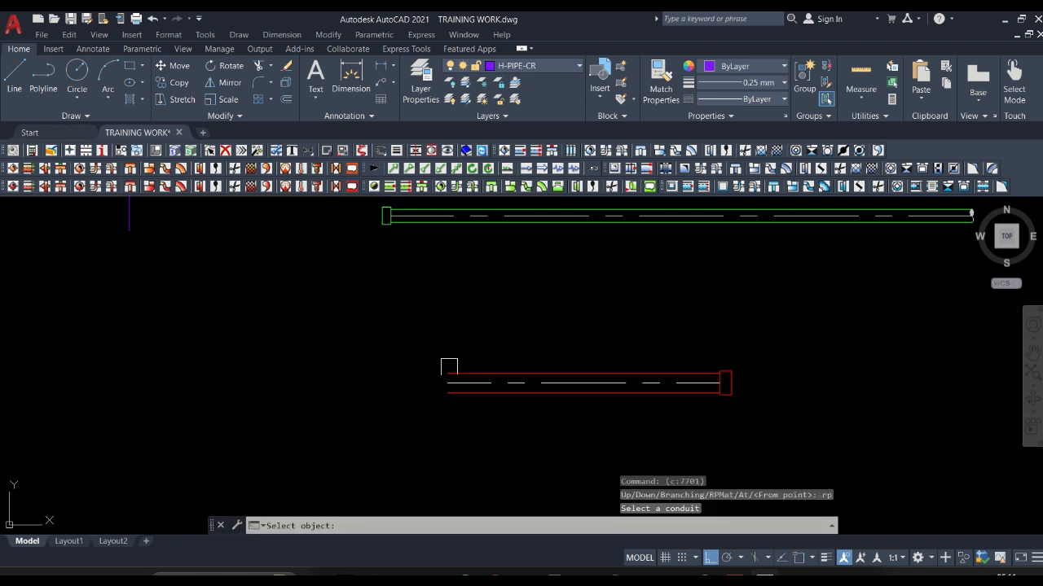
left_click(447, 375)
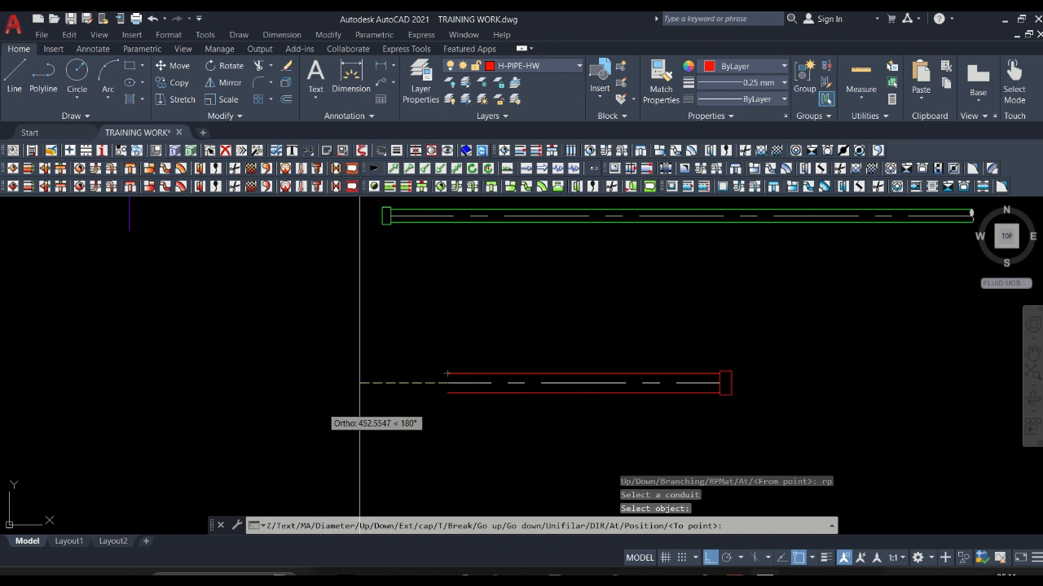
key("Escape")
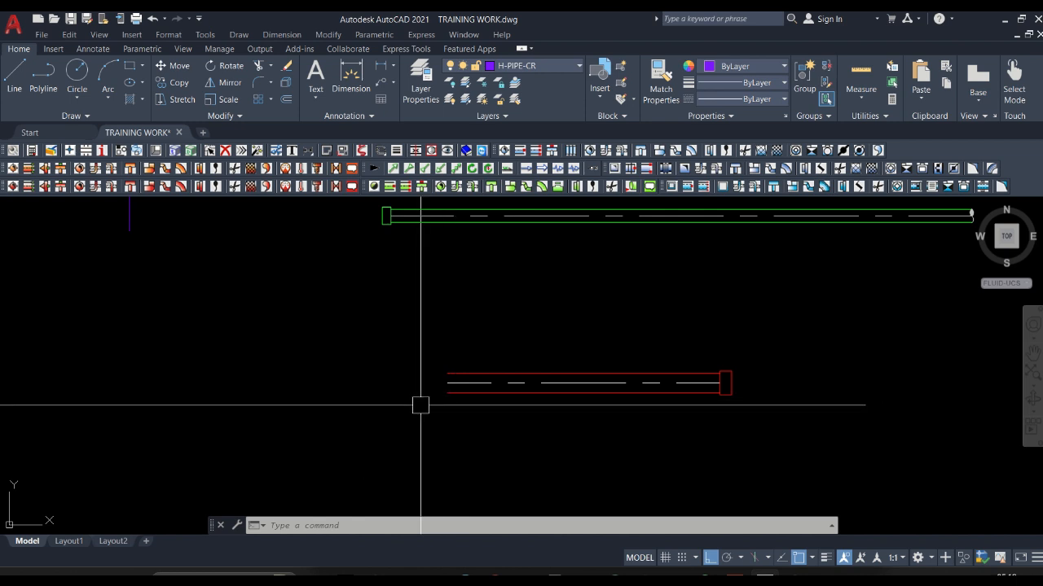
Pick up the red pipe at its open left end and finish it with an End symbol.
key("Return")
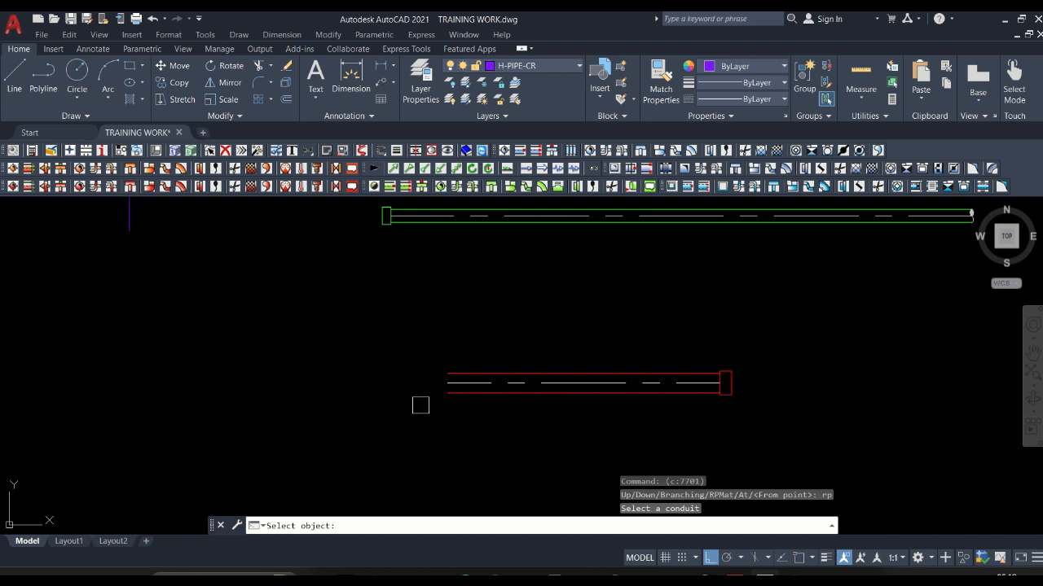
left_click(447, 374)
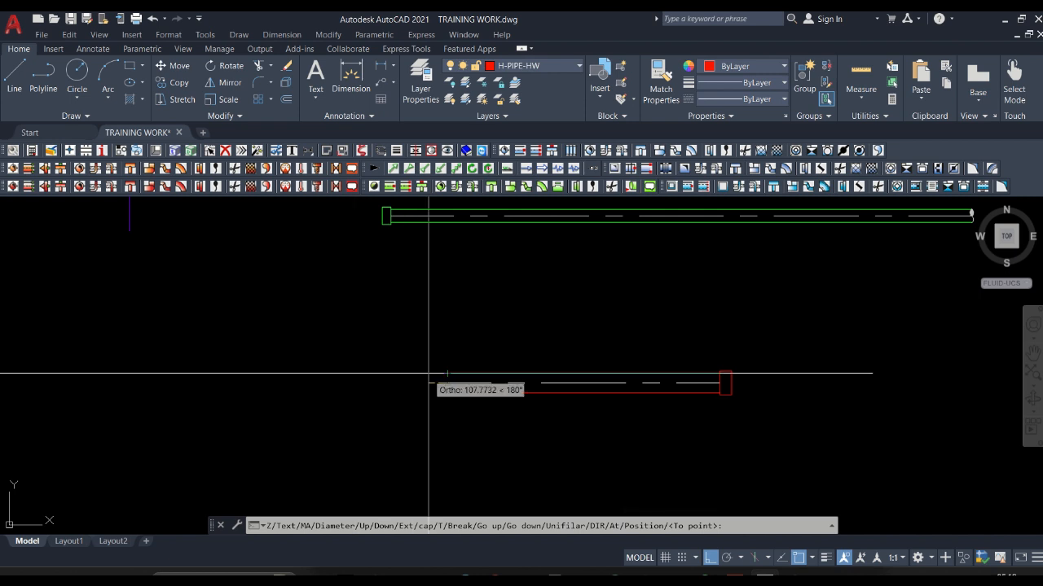
right_click(407, 390)
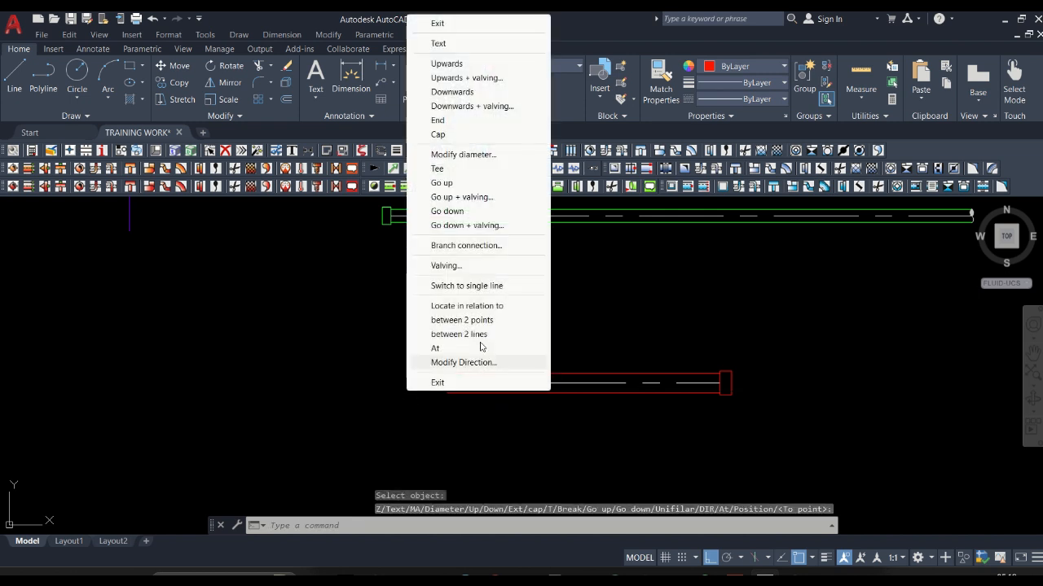
left_click(458, 121)
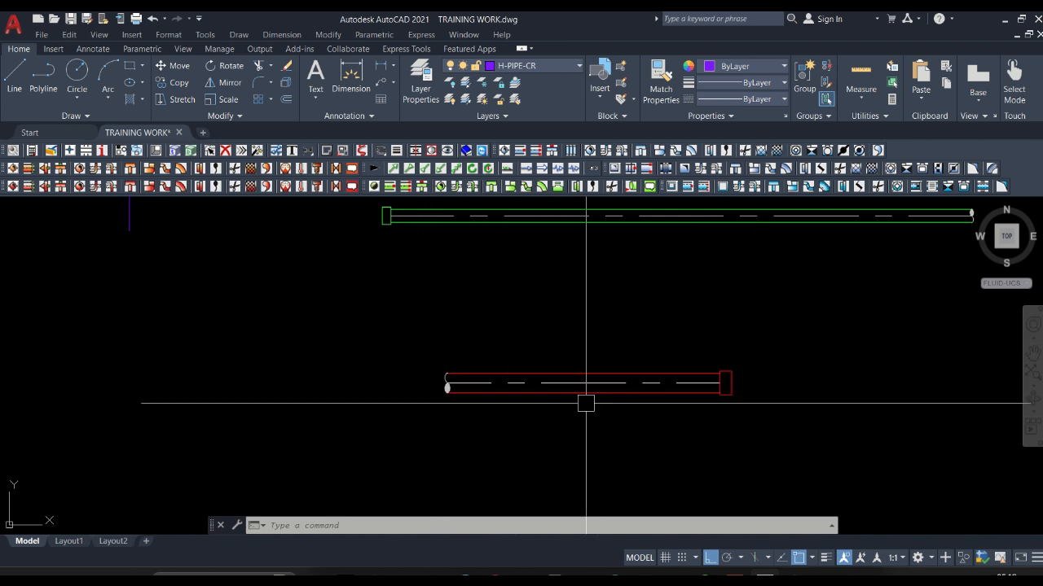
Try to cut the red H-PIPE-HW pipe, starting at a point on its lower edge toward the capped end.
scroll(370, 361, "down", 2)
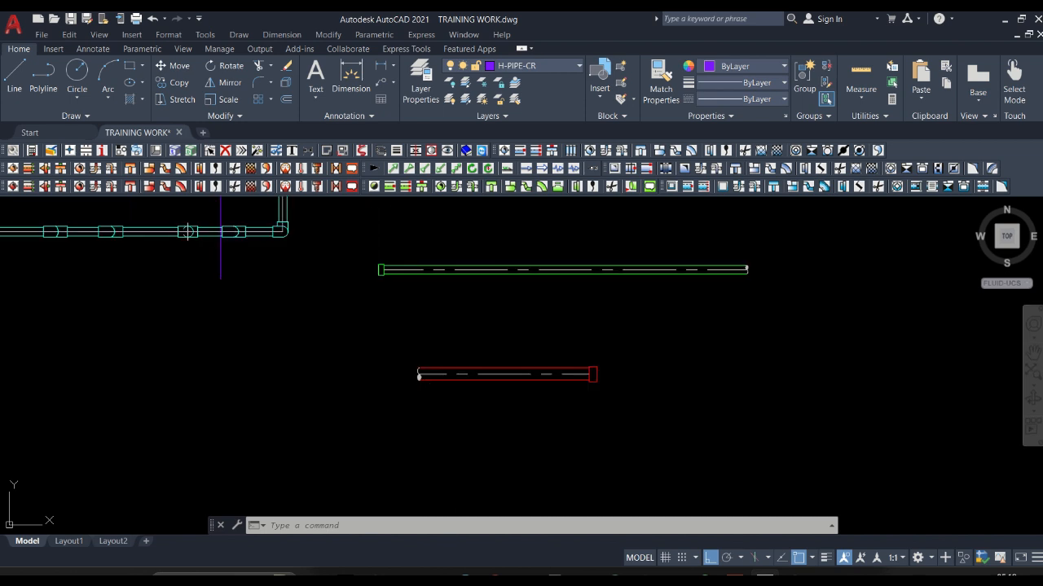
scroll(375, 375, "up", 2)
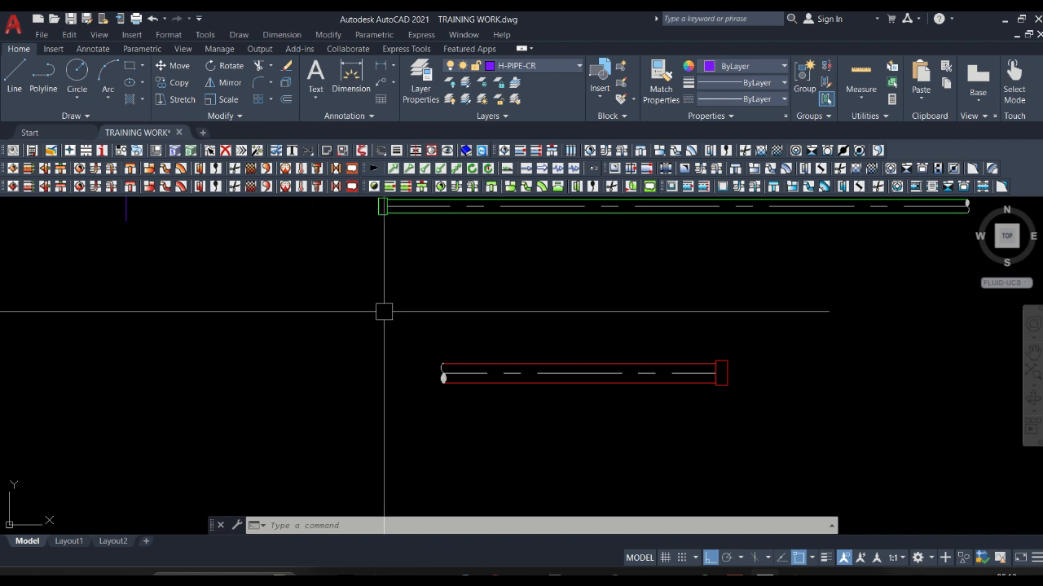
left_click(235, 170)
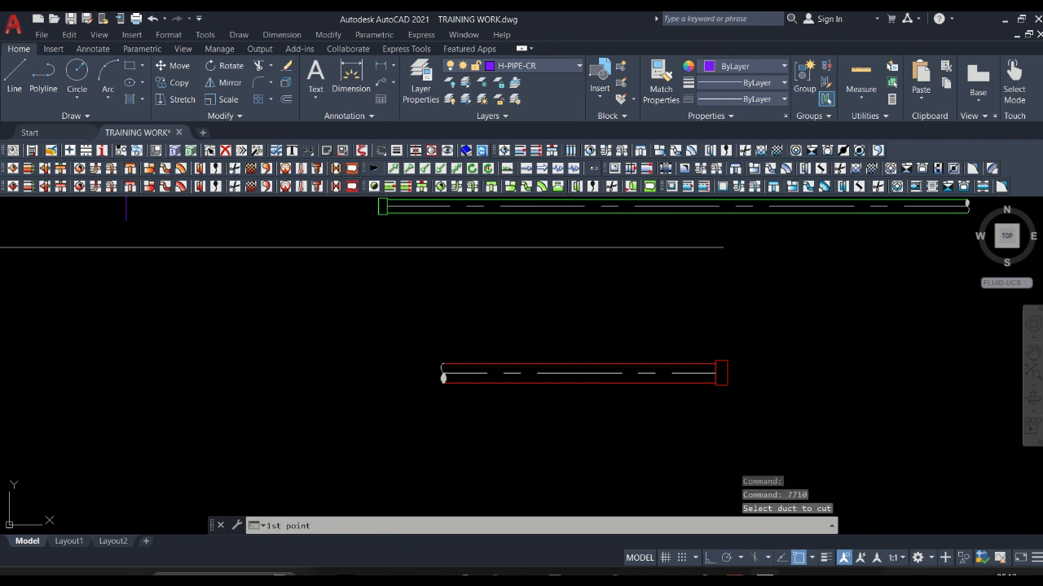
scroll(624, 372, "up", 5)
scroll(683, 340, "down", 5)
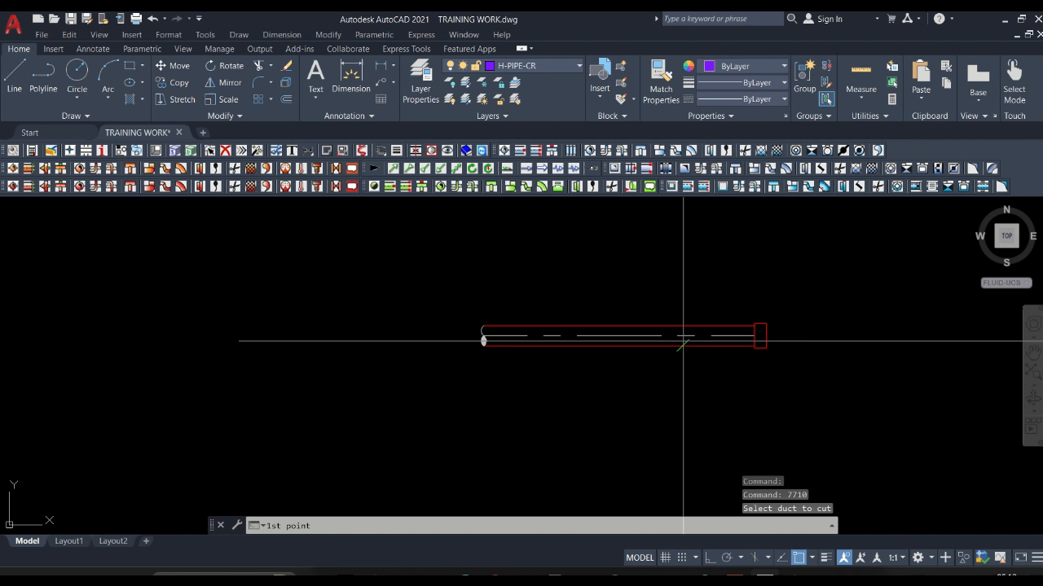
left_click(683, 340)
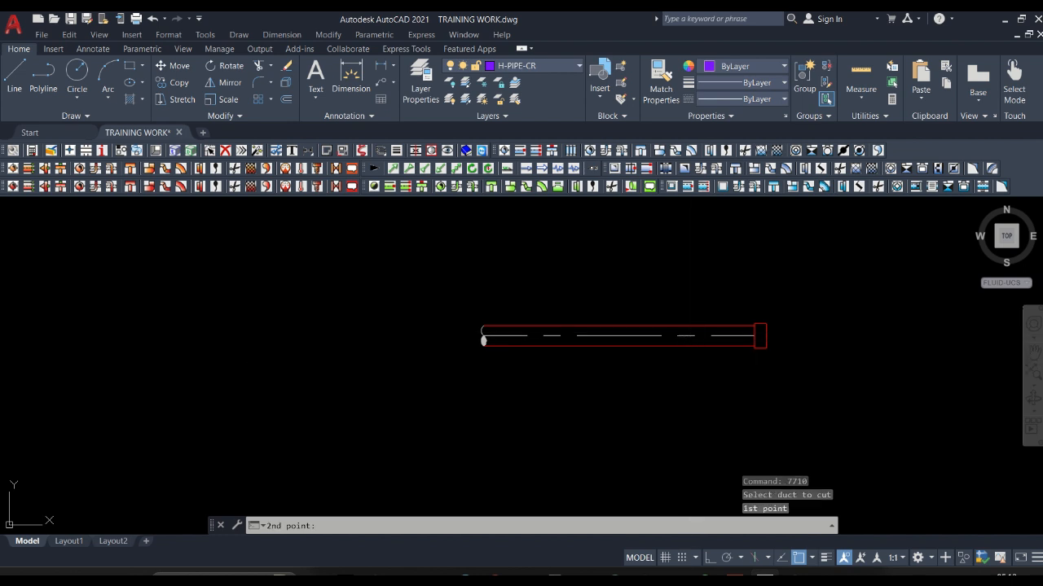
left_click(711, 557)
left_click(684, 458)
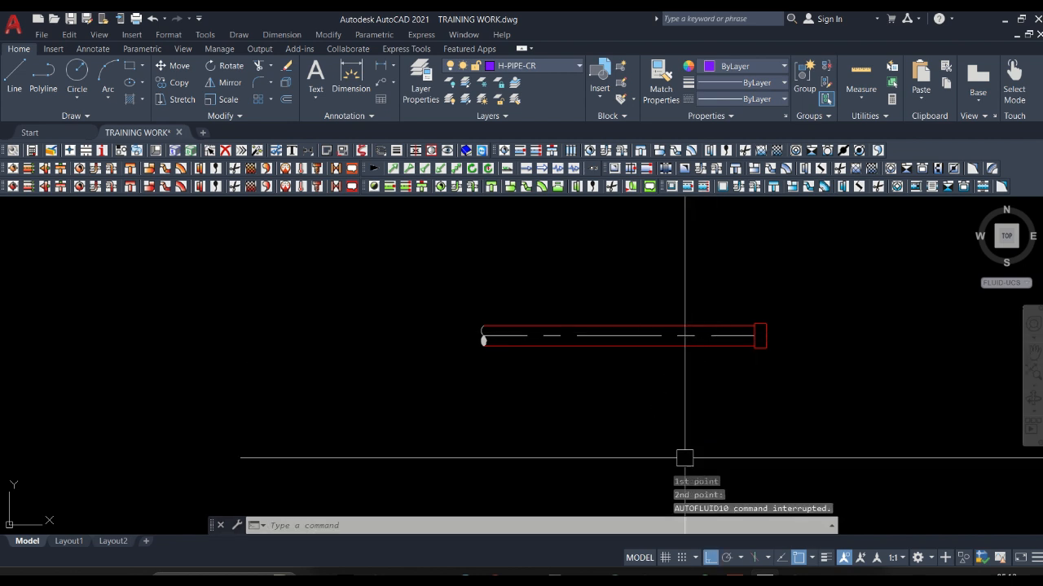
left_click(689, 352)
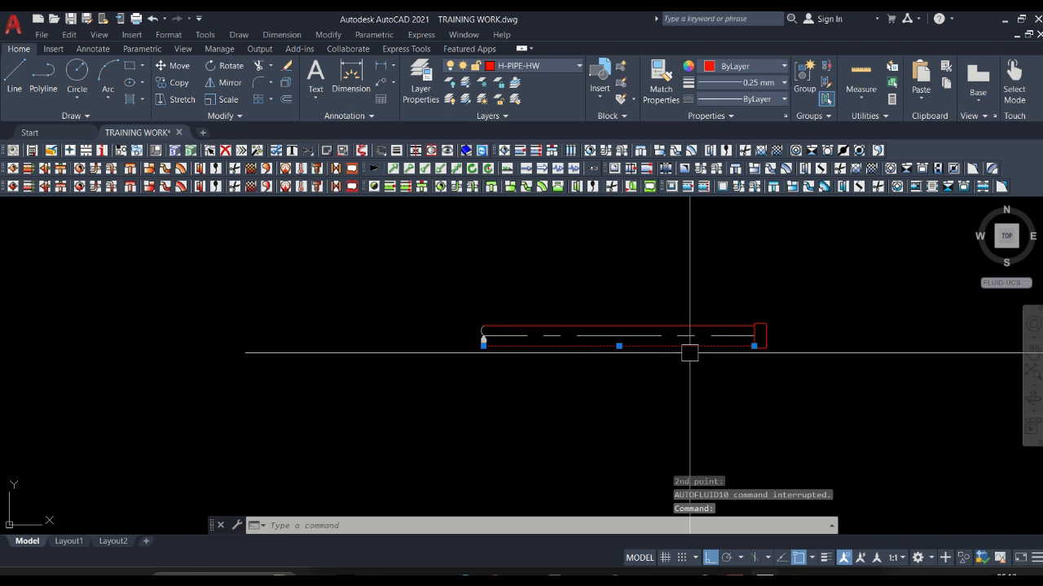
key("Escape")
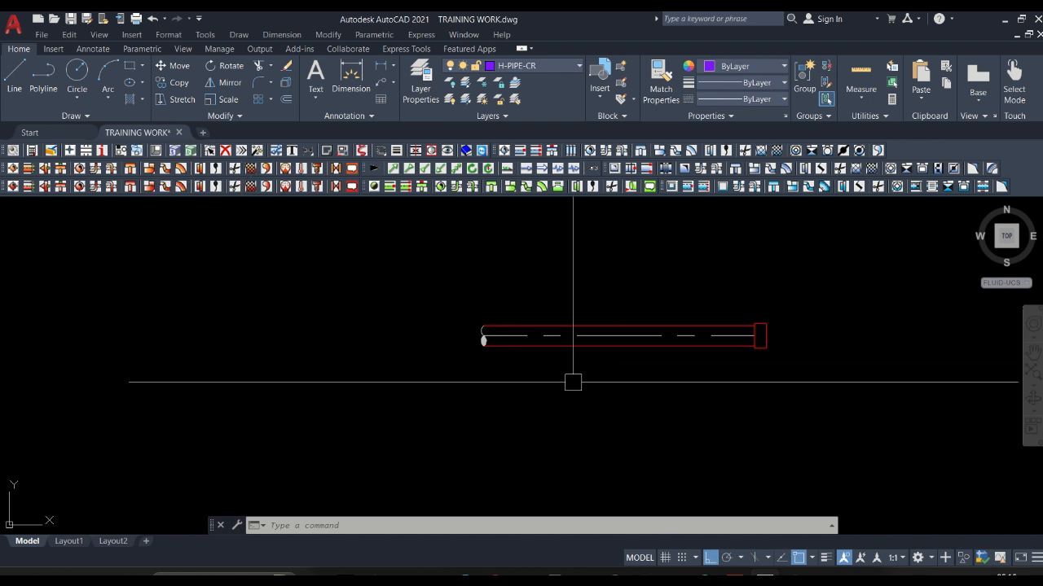
Mark the stretch of the red pipe to insulate, from near its left End symbol to past the middle.
left_click(250, 168)
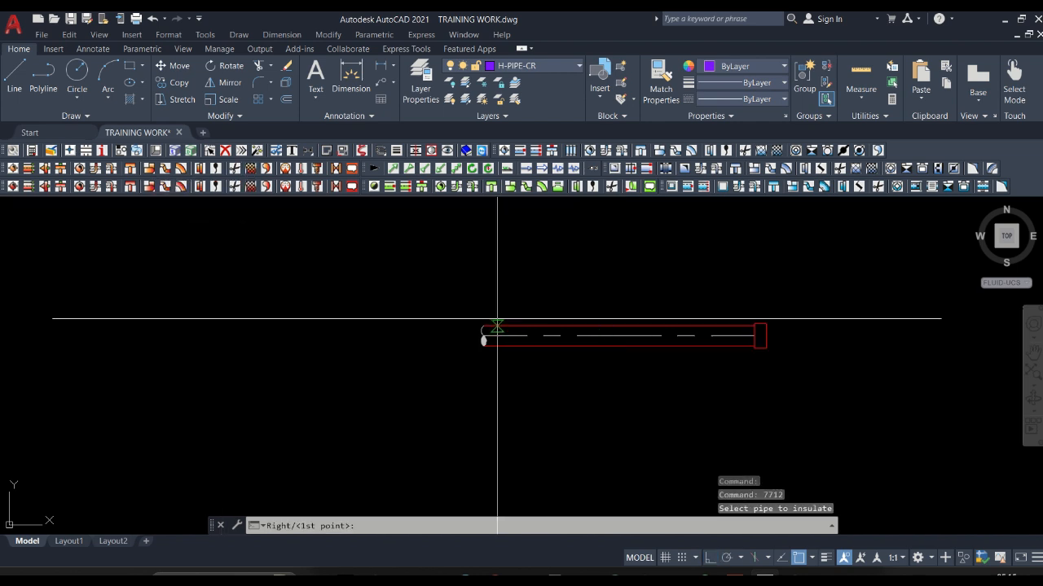
scroll(582, 326, "up", 3)
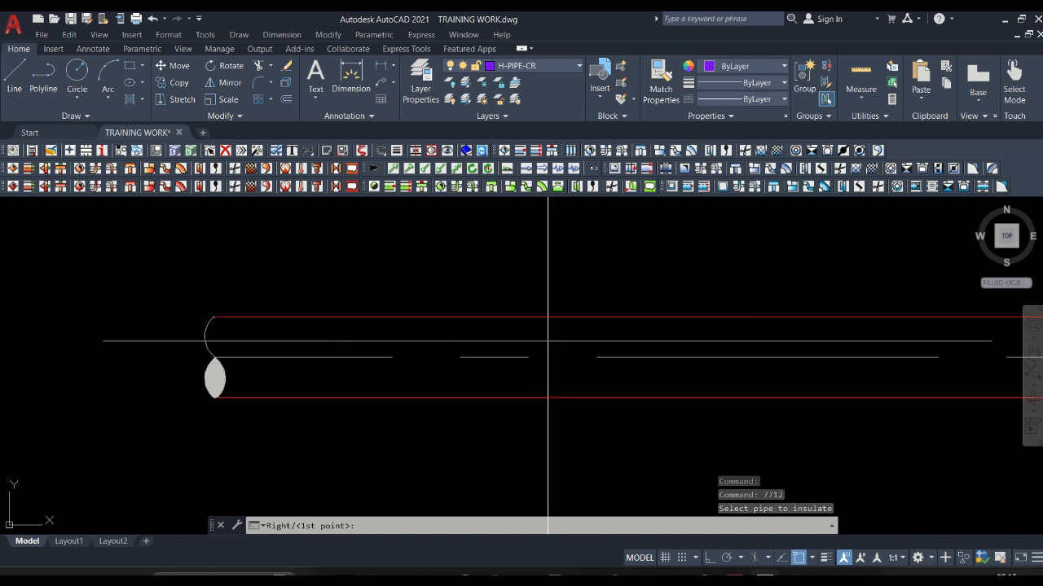
scroll(546, 338, "down", 3)
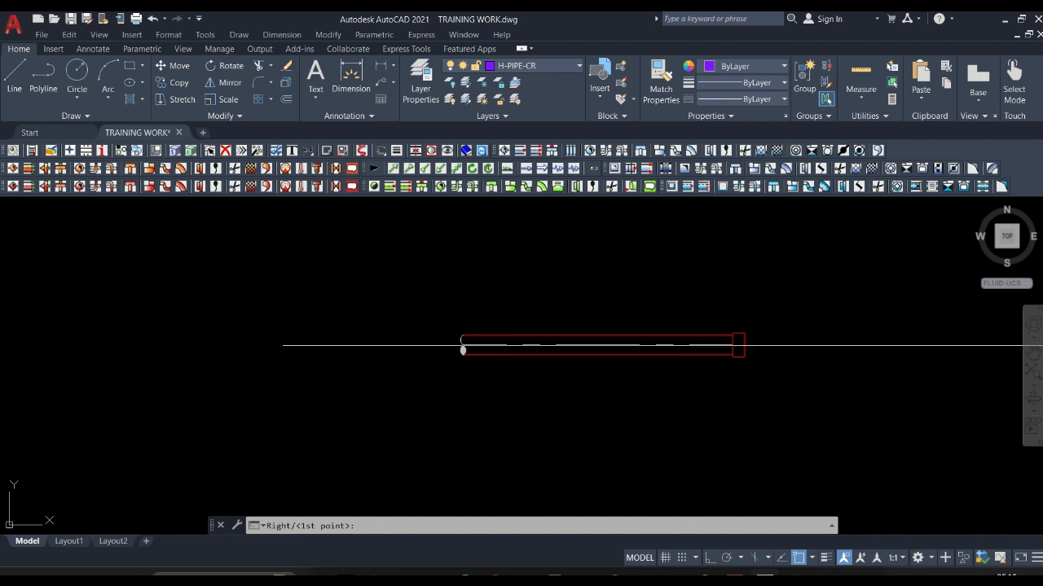
scroll(521, 346, "up", 4)
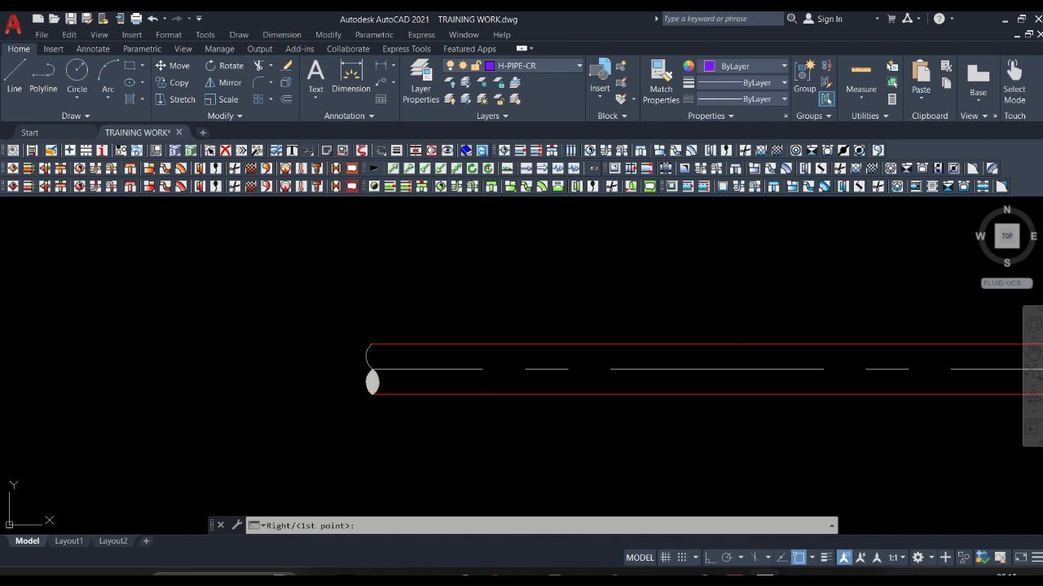
left_click(510, 344)
scroll(400, 342, "down", 2)
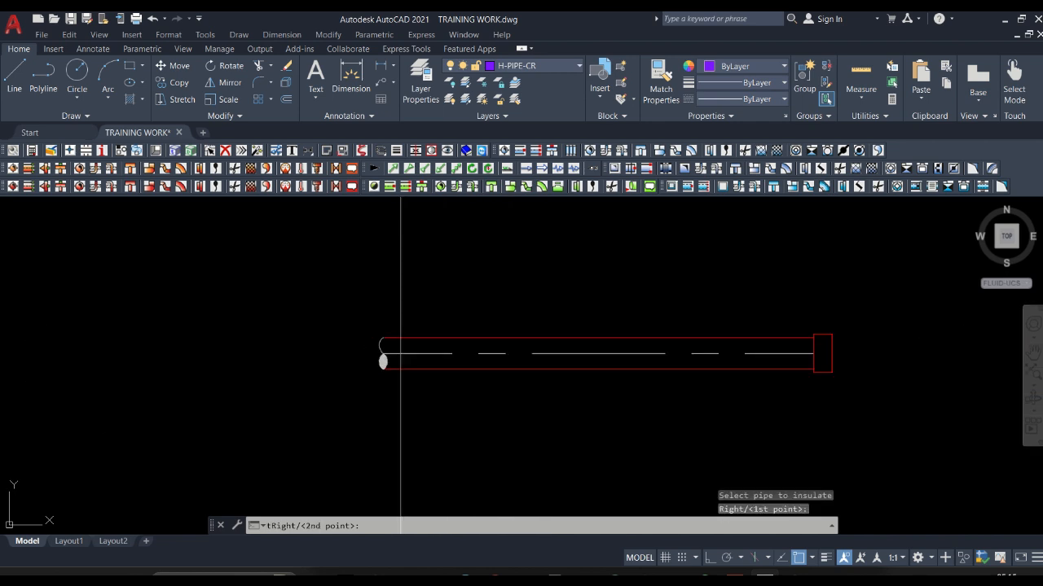
scroll(399, 334, "down", 2)
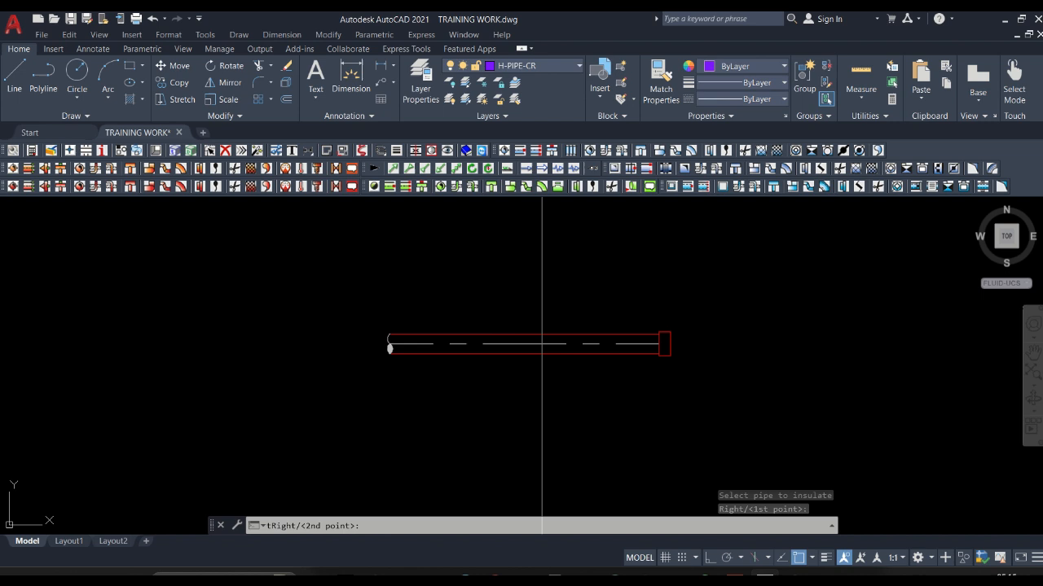
scroll(542, 343, "up", 4)
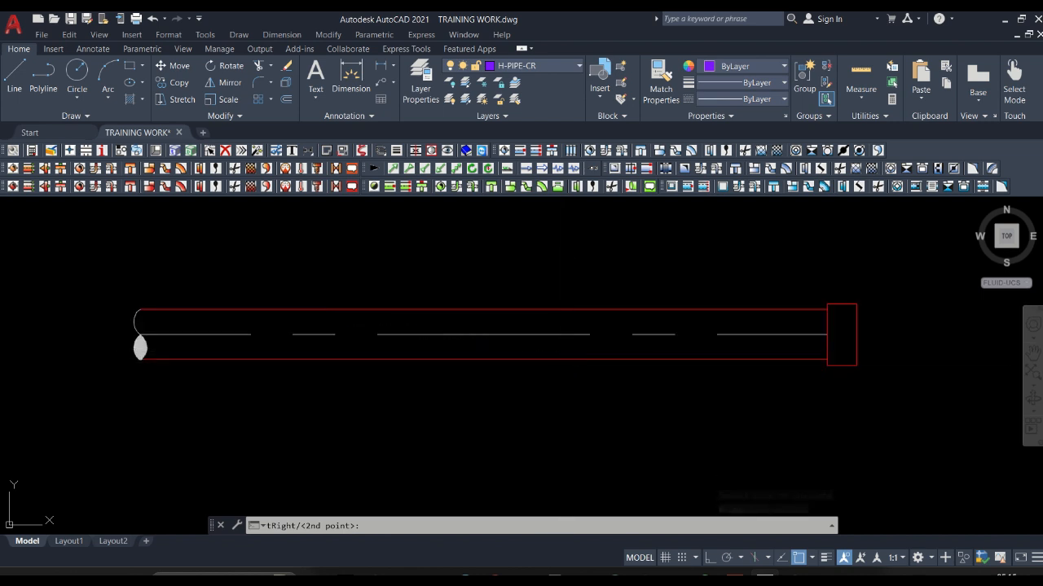
left_click(563, 364)
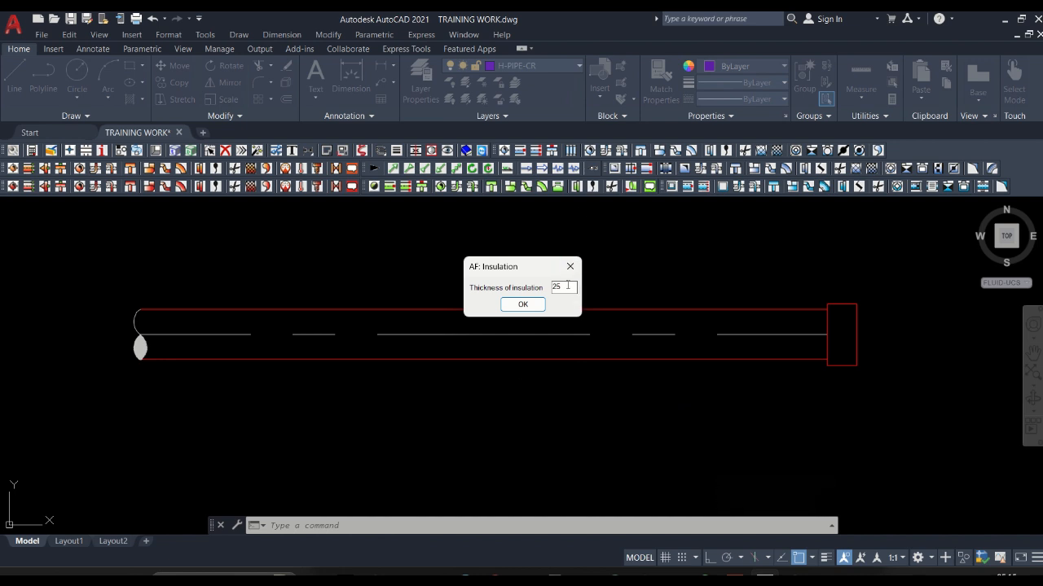
Set the insulation thickness to 10 and apply it to the marked stretch of the red pipe.
key("BackSpace")
key("BackSpace")
type("10")
left_click(531, 305)
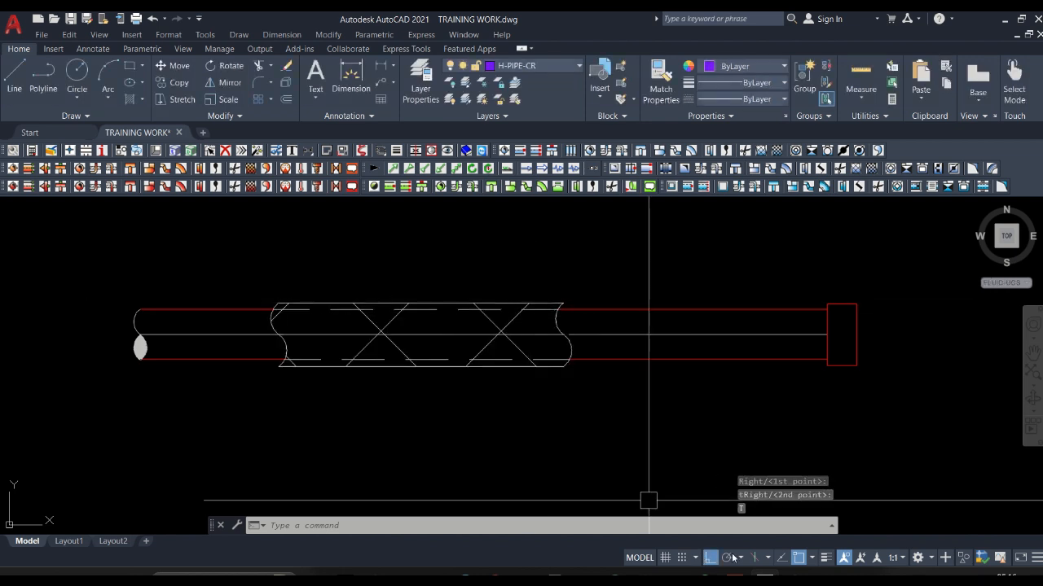
Examine the insulated red pipe together with the green pipe above it.
scroll(488, 406, "down", 2)
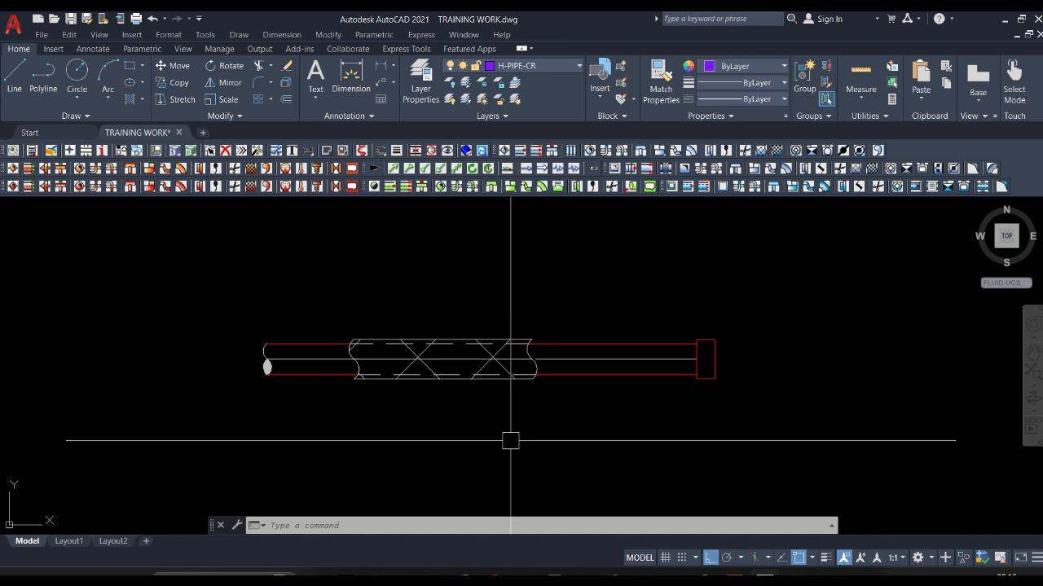
scroll(558, 318, "down", 5)
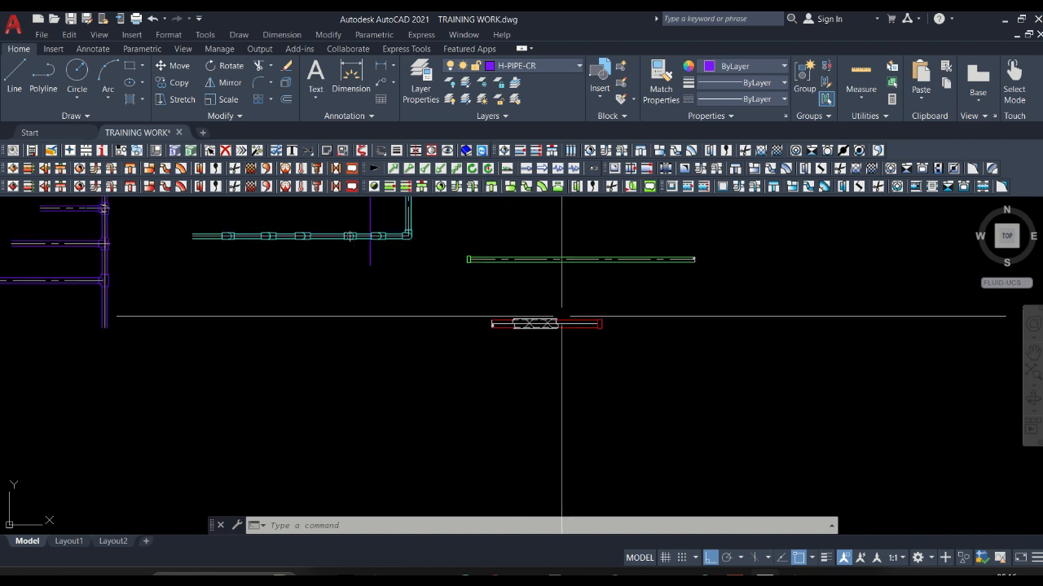
scroll(556, 281, "up", 1)
scroll(556, 281, "up", 2)
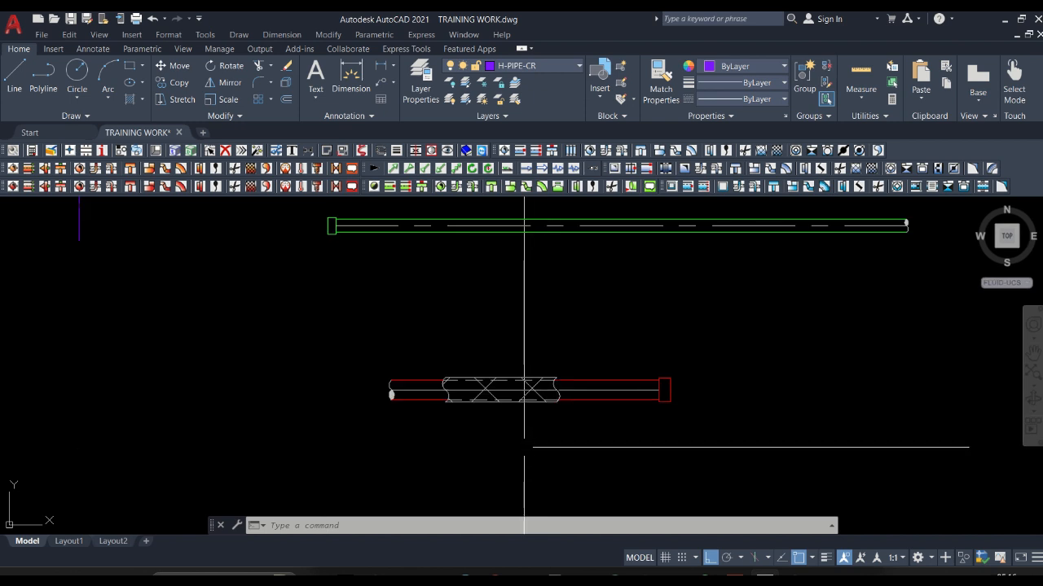
scroll(530, 408, "down", 3)
scroll(503, 273, "up", 2)
scroll(503, 273, "up", 2)
scroll(256, 309, "down", 4)
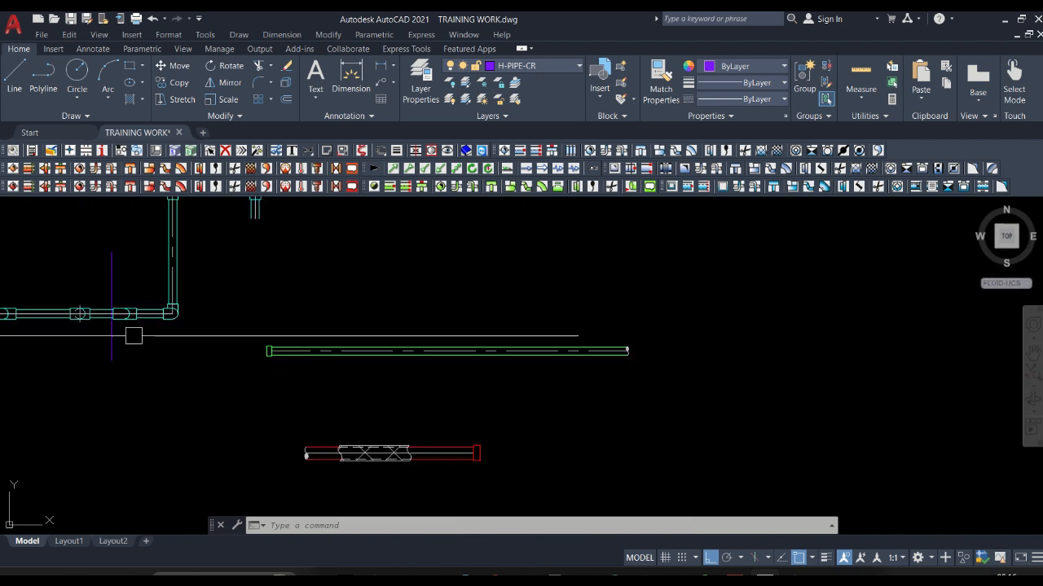
Insulate the green H-PIPE-RW pipe over nearly its full length, from the cap to the End symbol, with thickness 10.
left_click(254, 169)
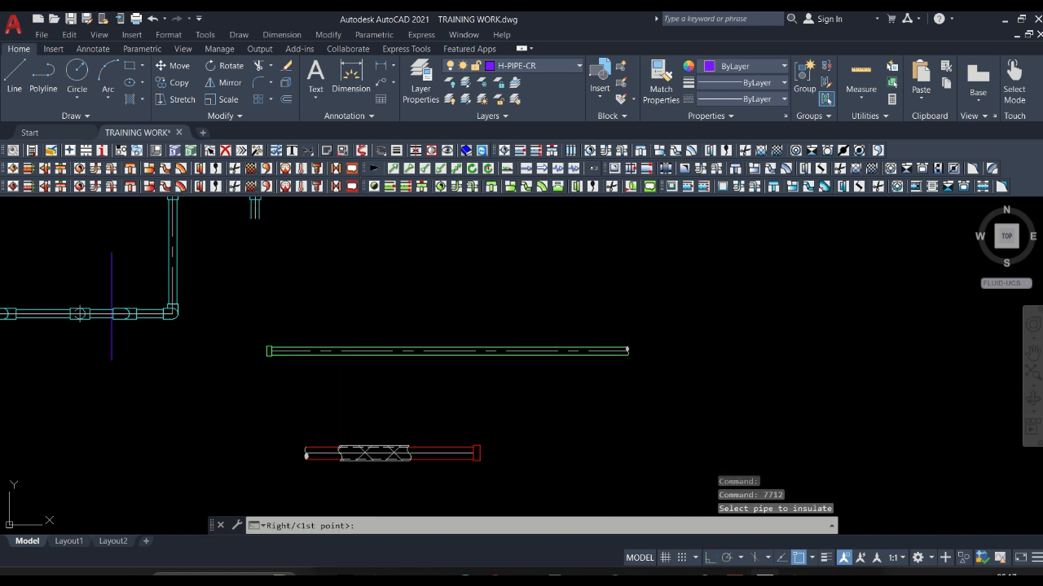
scroll(419, 342, "up", 3)
scroll(463, 337, "down", 3)
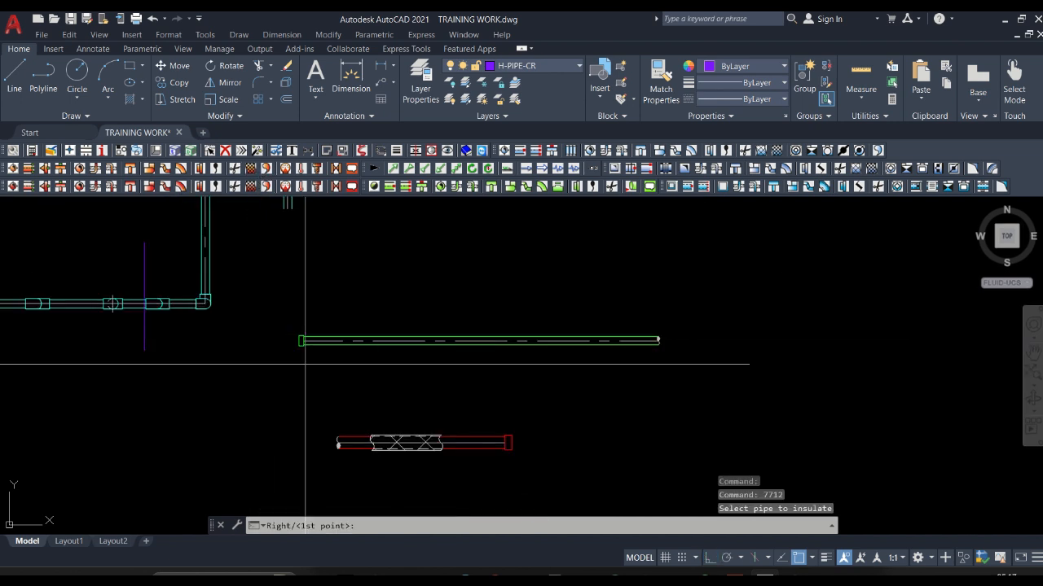
scroll(302, 317, "up", 4)
scroll(317, 277, "up", 2)
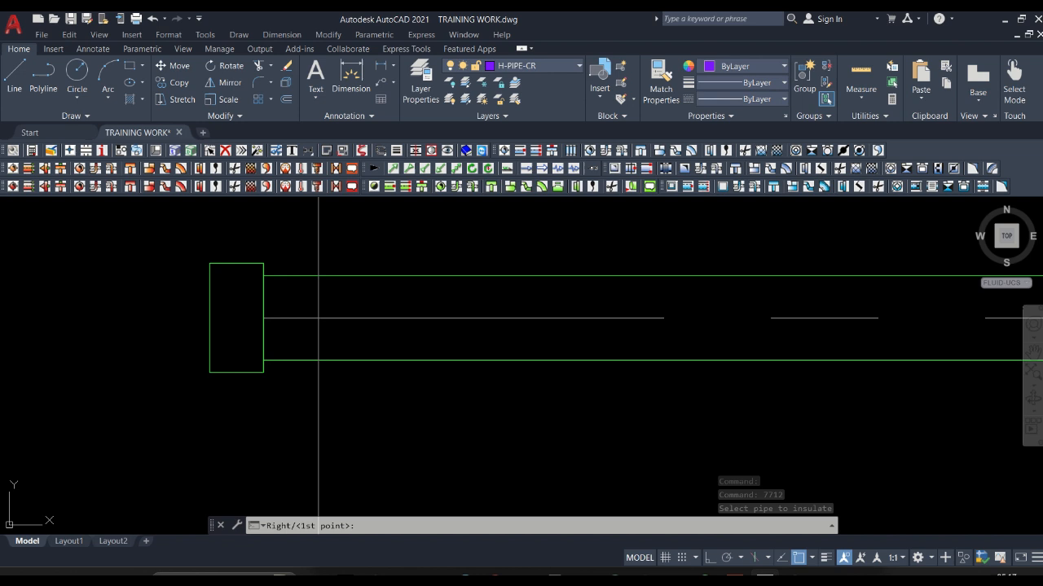
left_click(315, 274)
scroll(321, 285, "down", 5)
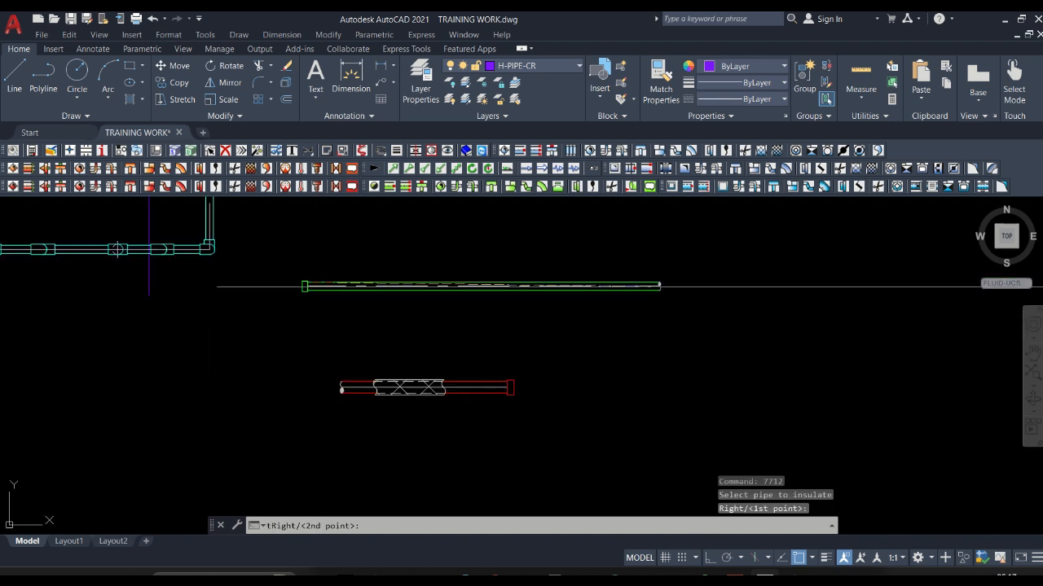
scroll(658, 287, "up", 5)
left_click(628, 357)
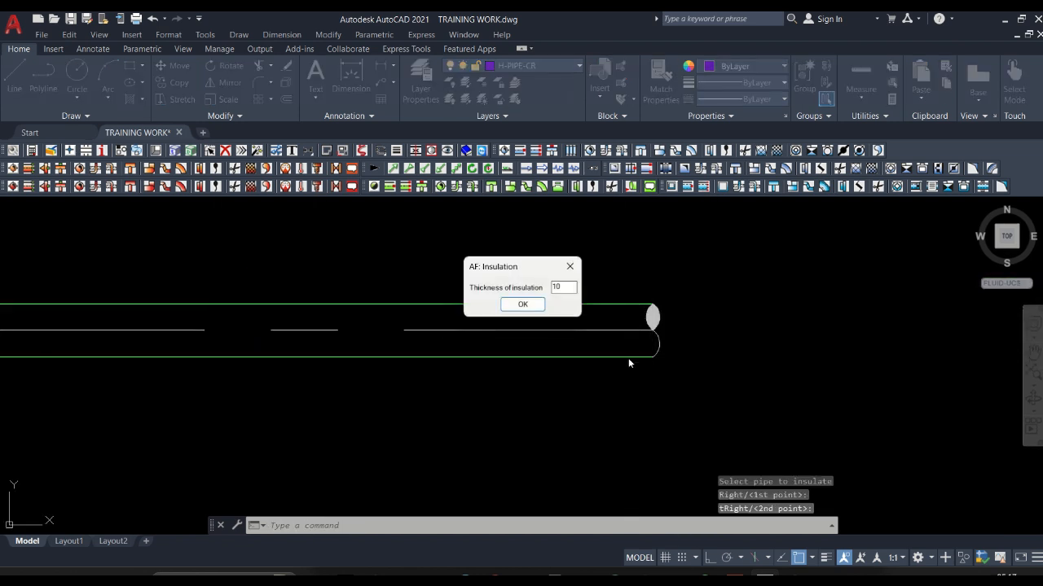
left_click(523, 304)
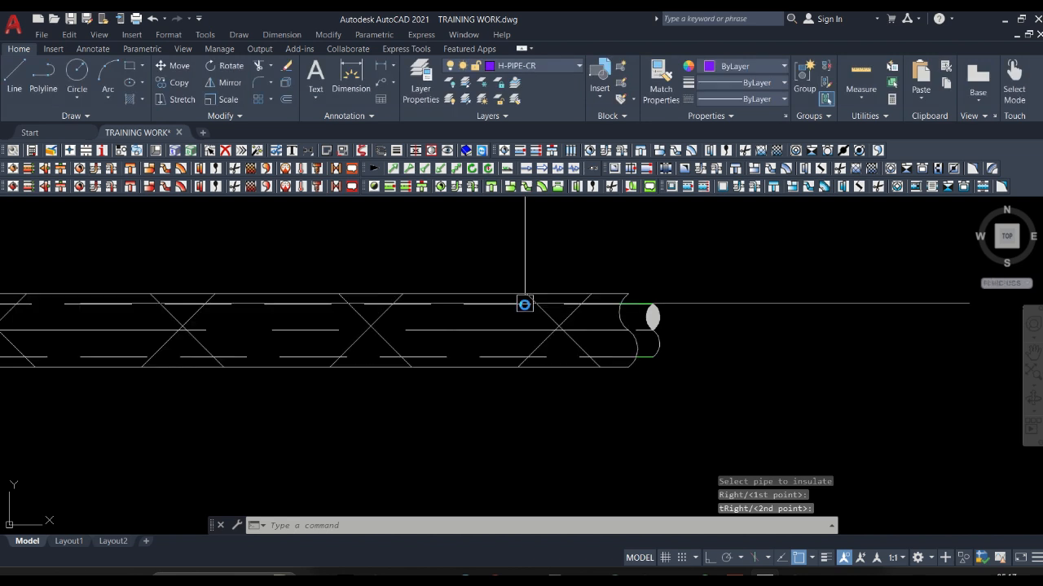
Examine the green pipe's insulation from the capped left end to the right End symbol.
scroll(834, 351, "down", 4)
scroll(619, 396, "down", 2)
scroll(446, 374, "up", 4)
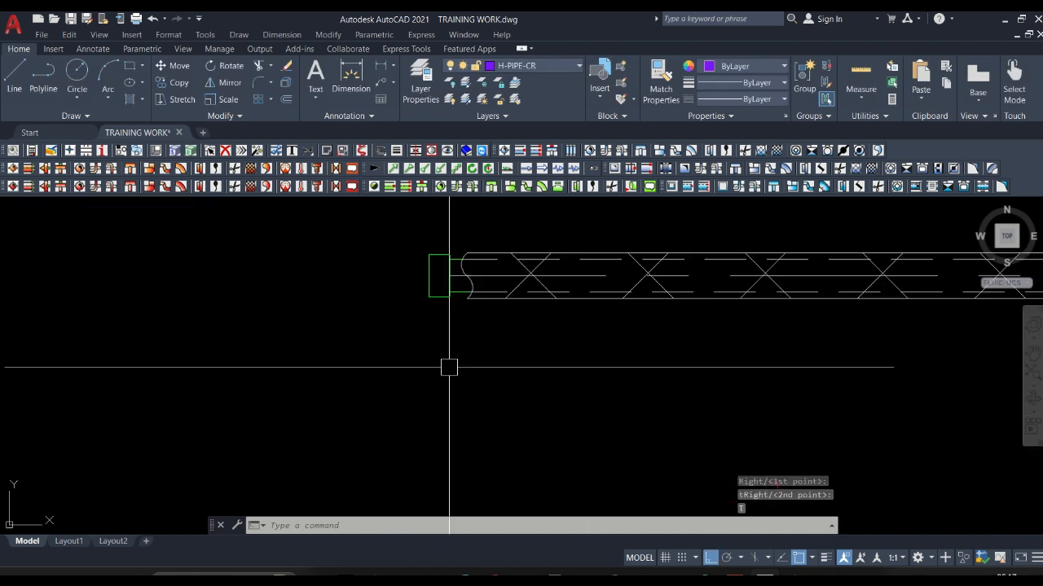
scroll(419, 358, "down", 5)
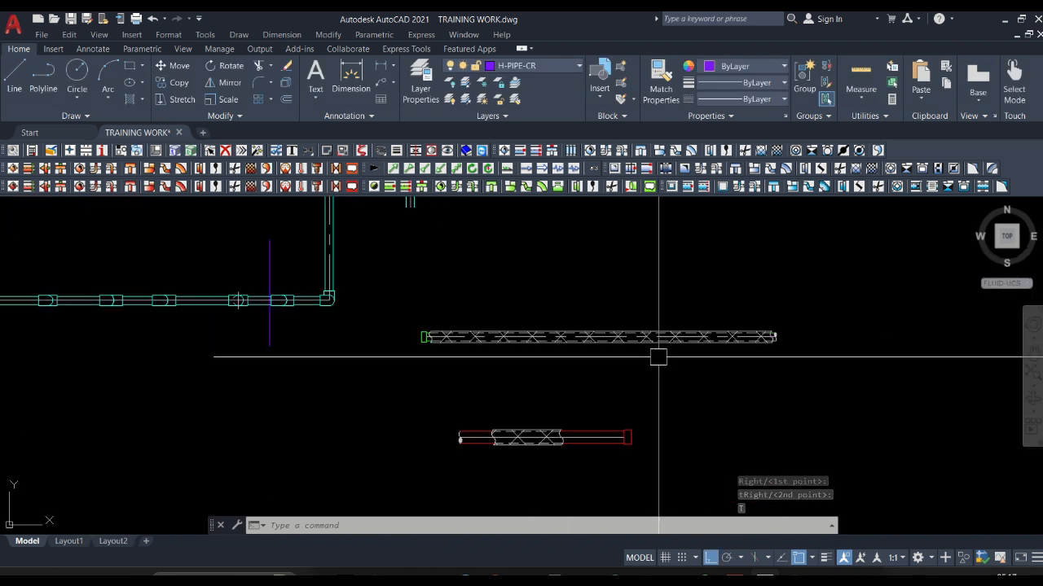
scroll(660, 355, "up", 2)
scroll(874, 298, "up", 2)
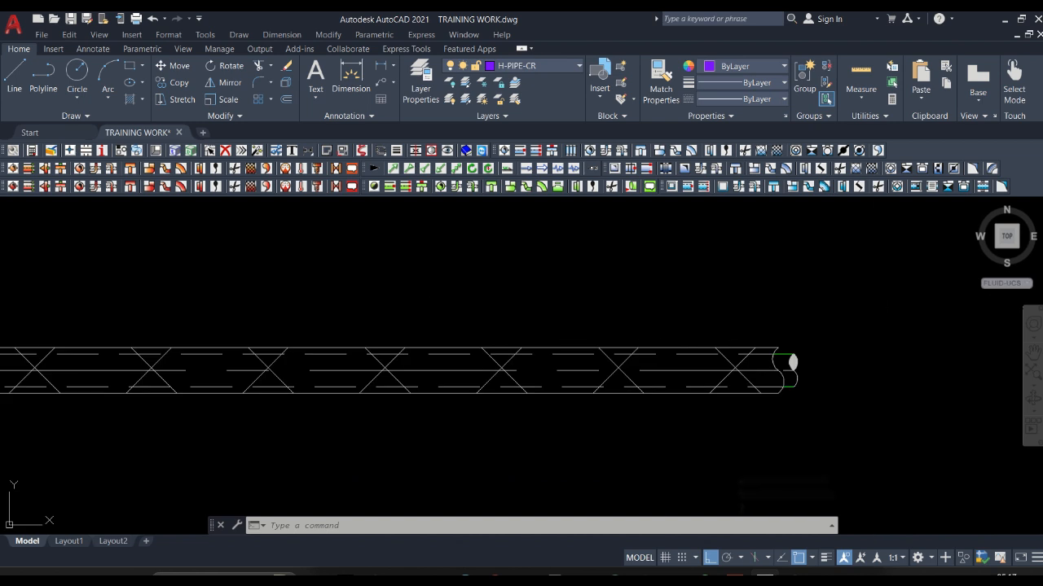
scroll(671, 349, "down", 4)
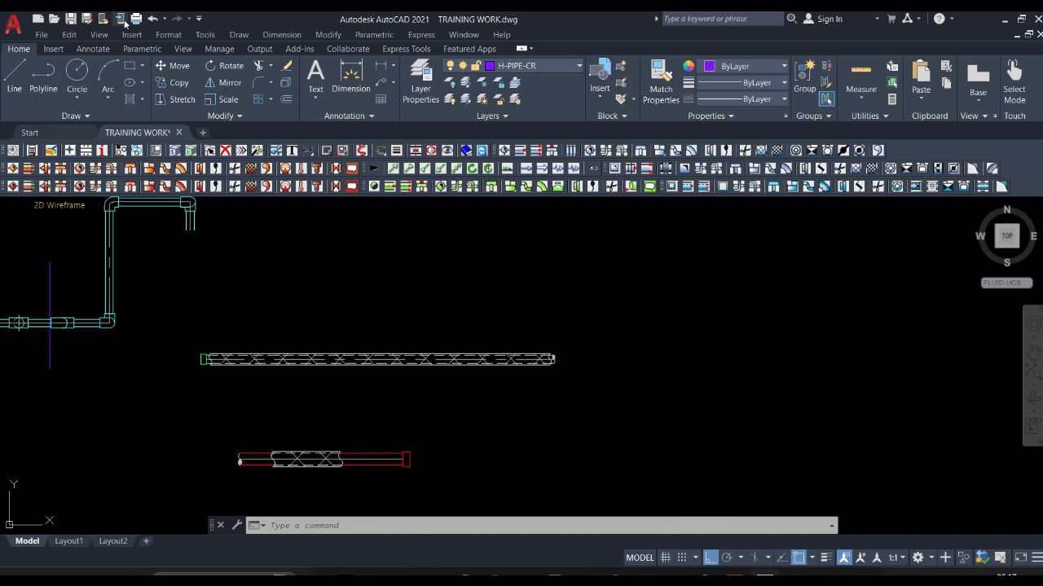
Undo the full-length insulation of the green H-PIPE-RW pipe, including its cross-hatching, hidden lines and outlines.
left_click(154, 22)
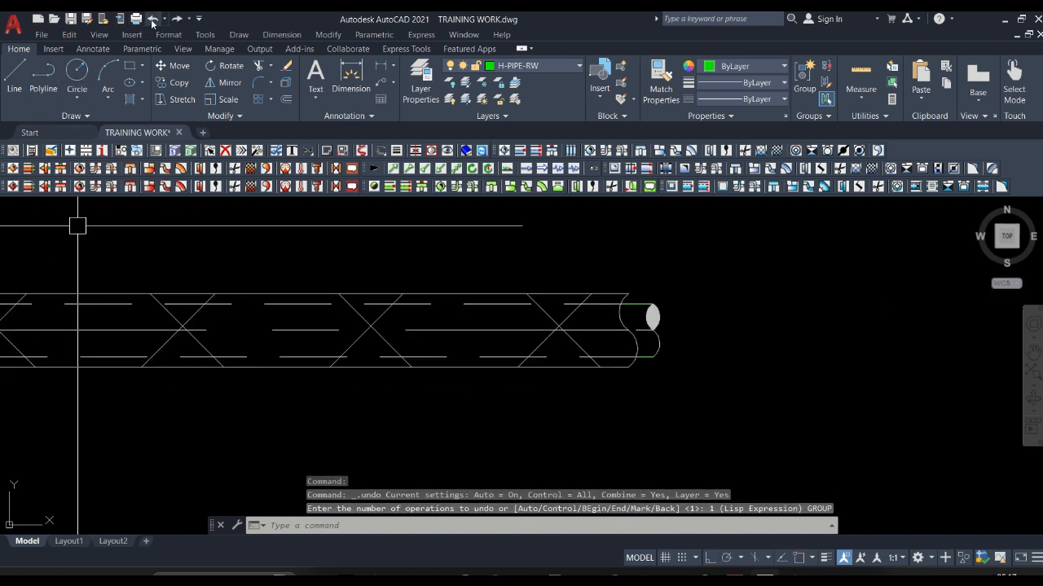
left_click(151, 23)
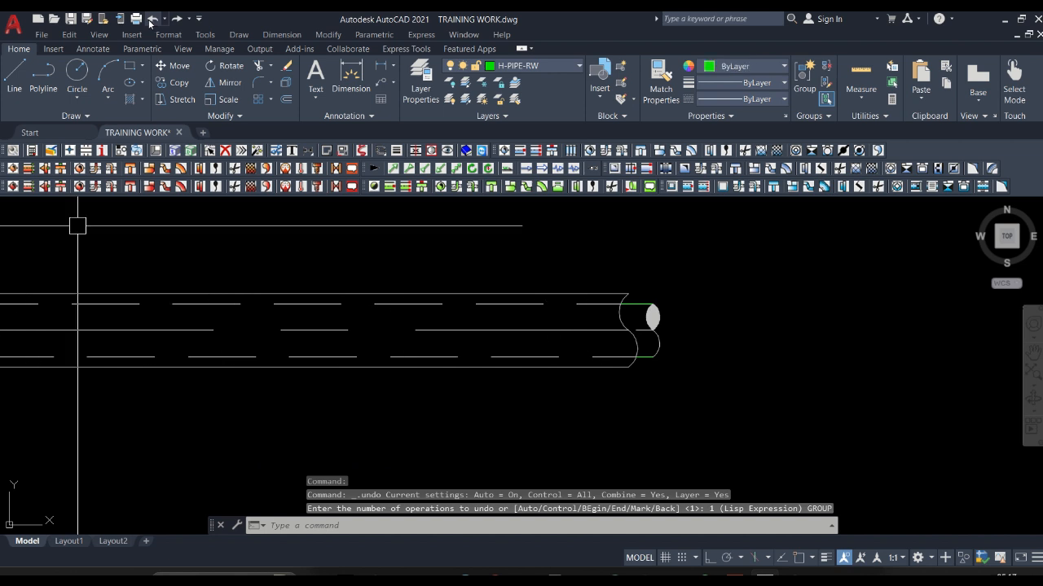
left_click(151, 23)
left_click(151, 23)
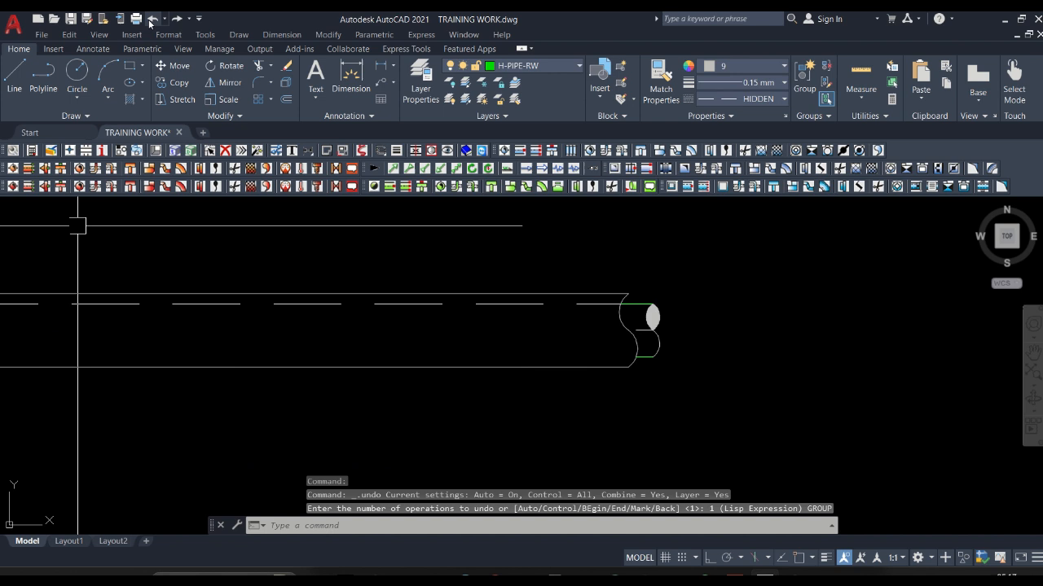
left_click(151, 24)
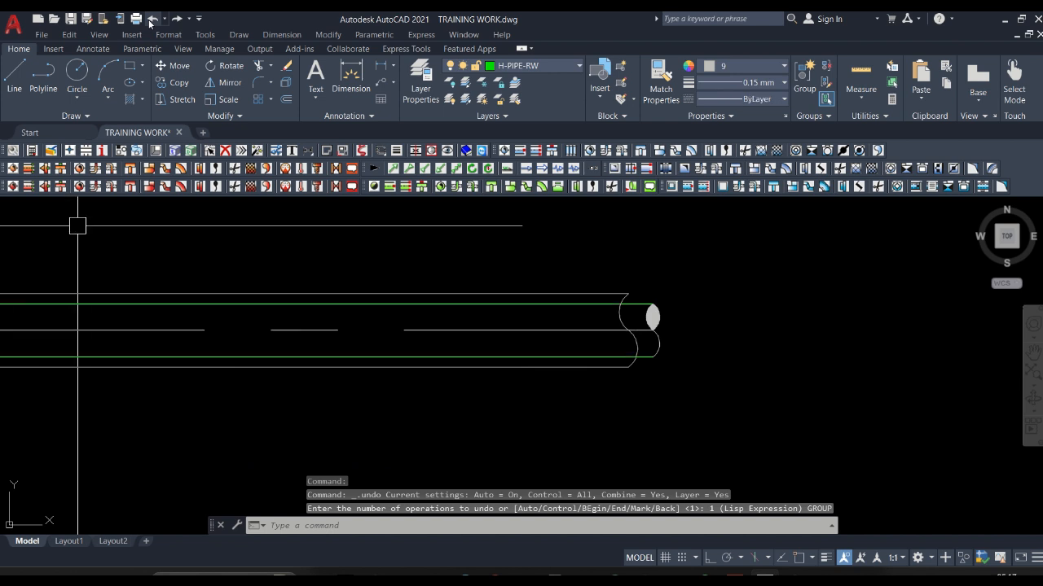
left_click(151, 24)
scroll(521, 326, "down", 8)
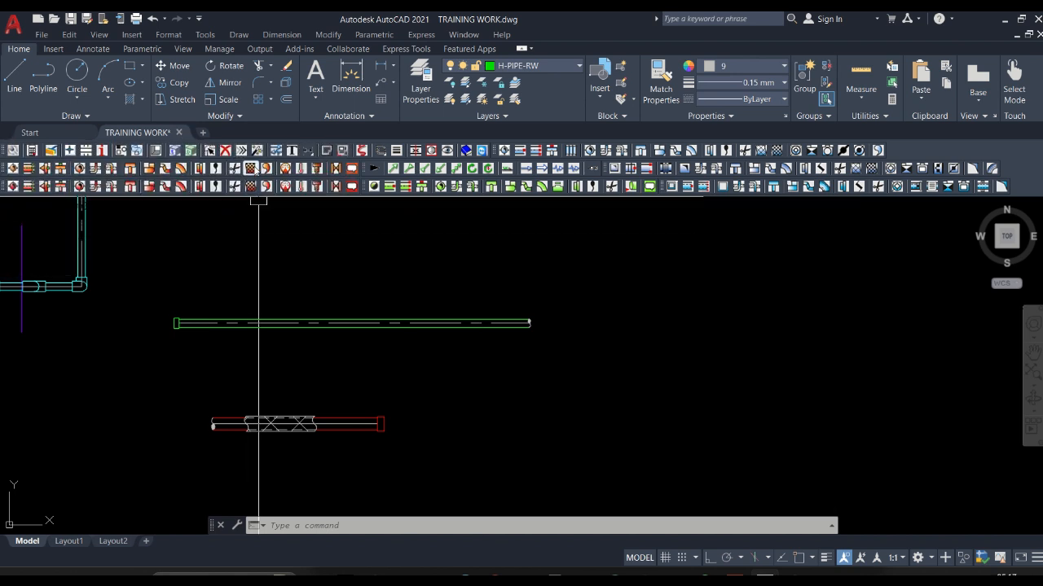
Insulate only a stretch of the green pipe, from about one-fifth to halfway along its length from the cap, accepting the offered thickness.
left_click(250, 168)
scroll(253, 321, "up", 5)
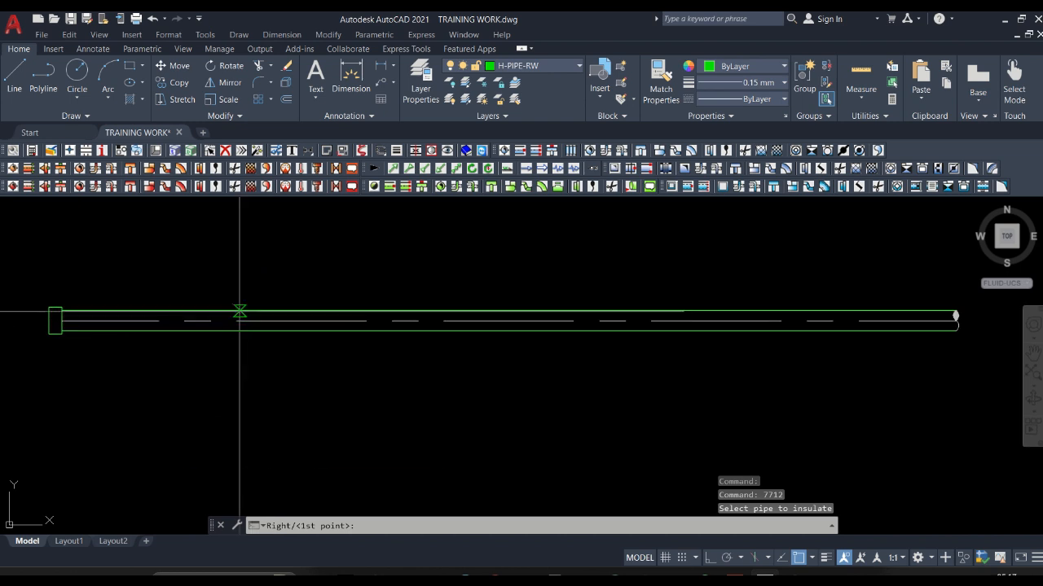
left_click(242, 318)
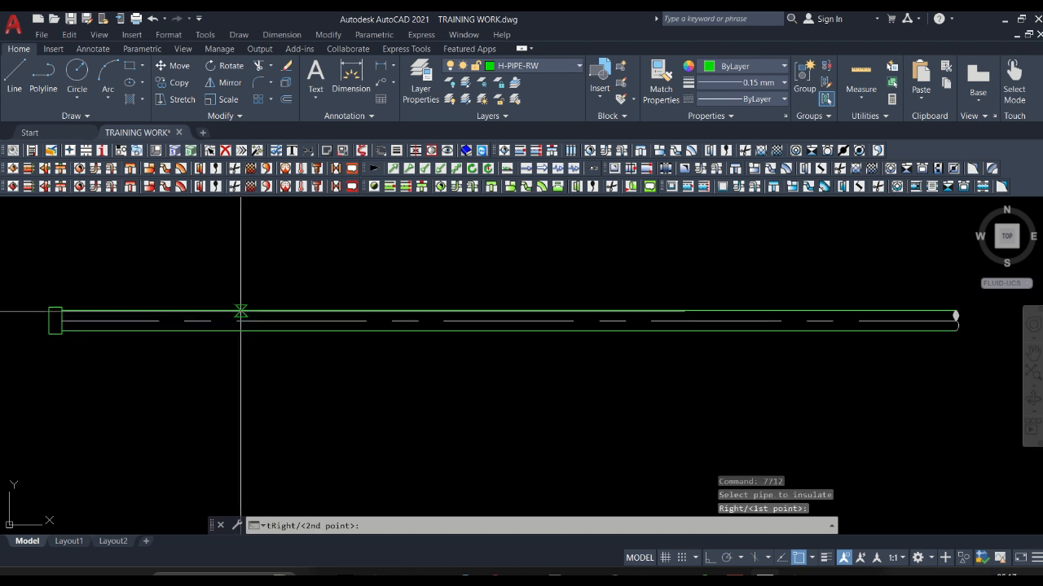
left_click(513, 331)
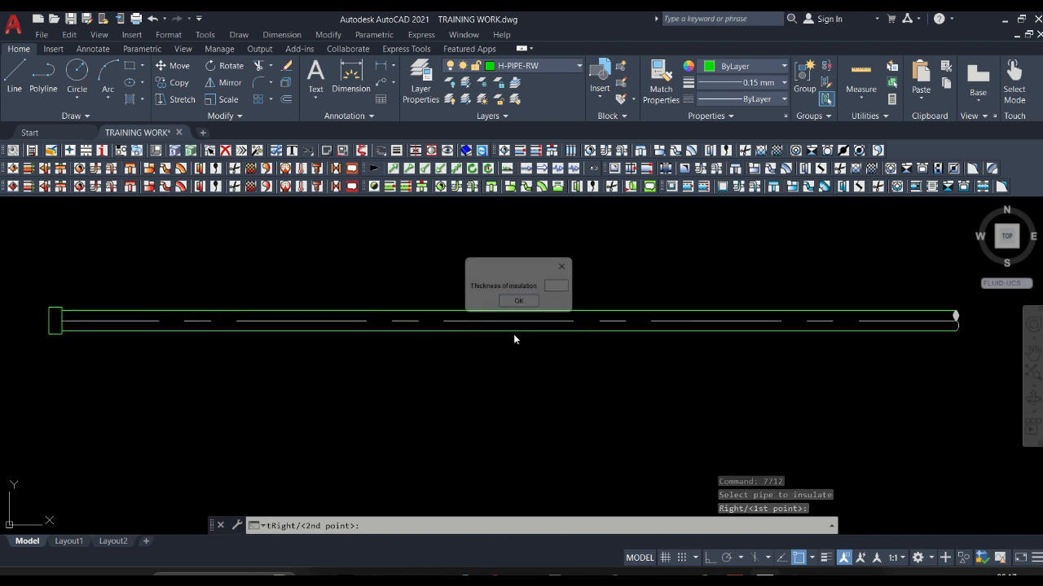
left_click(522, 304)
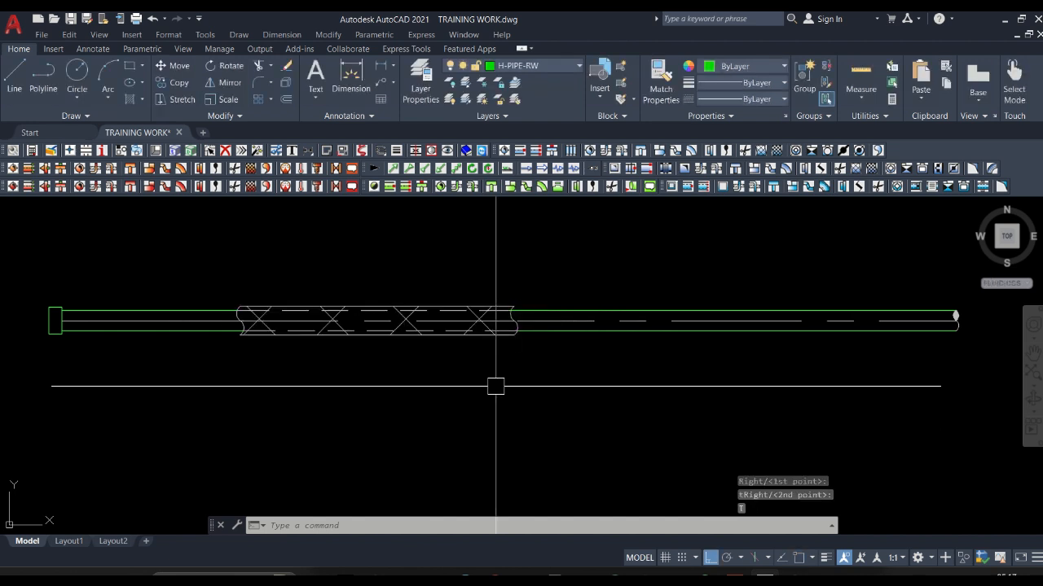
scroll(689, 354, "down", 2)
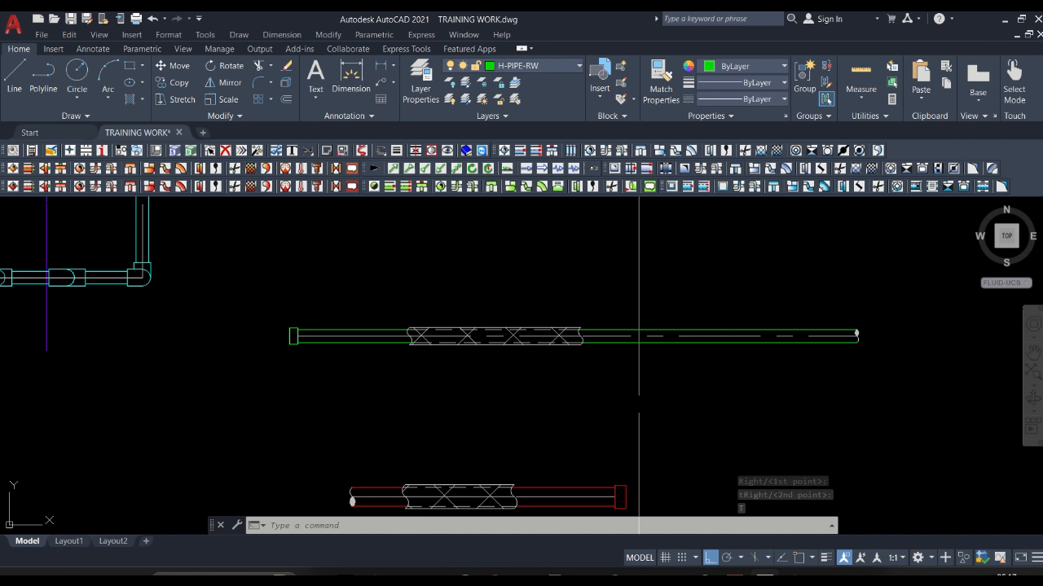
scroll(616, 406, "down", 1)
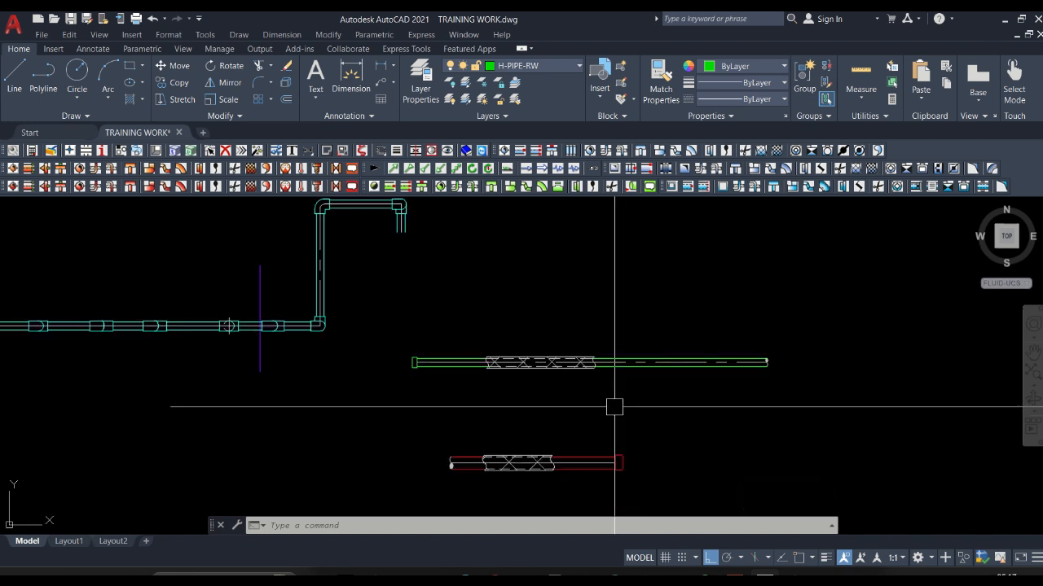